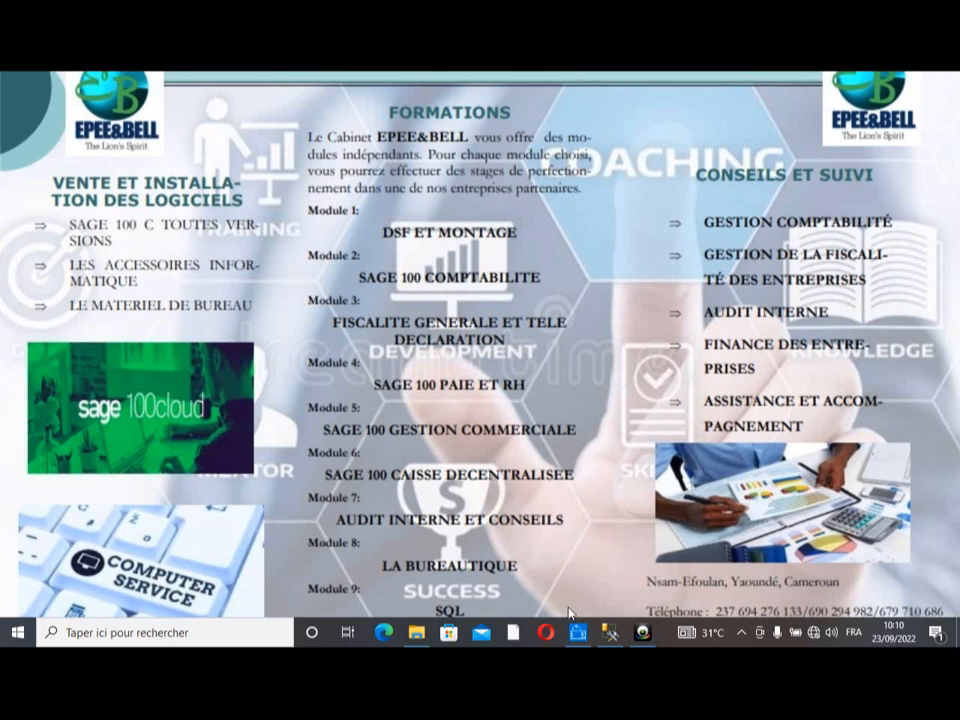
Switch to Sage Paie & RH and start creating a new rubrique in the payroll rubriques list
{"action": "left_click", "coordinate": [578, 636]}
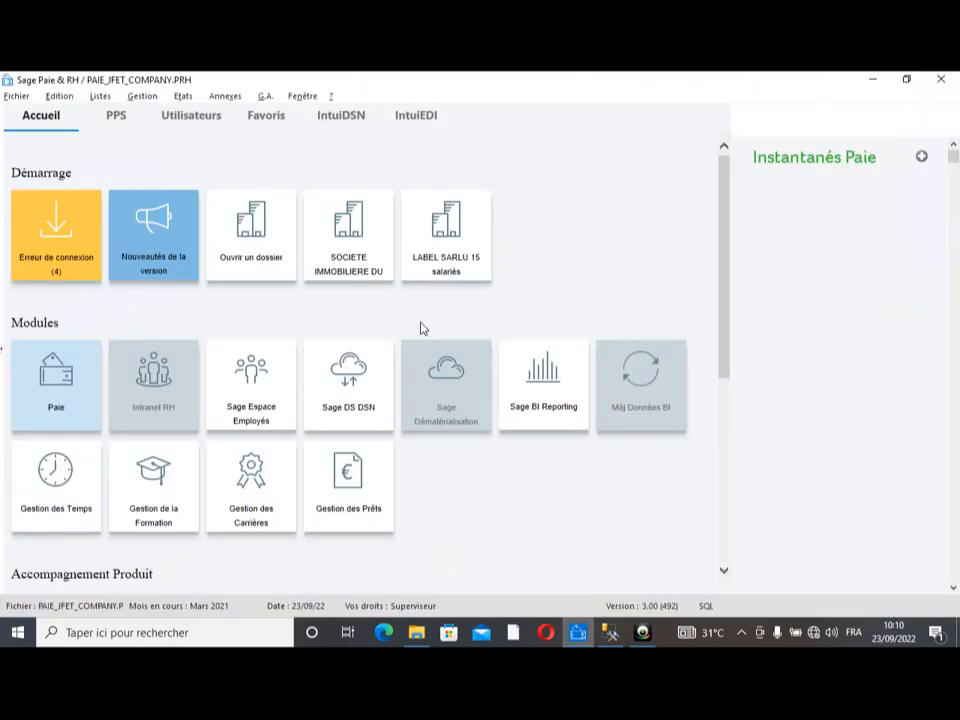
{"action": "left_click", "coordinate": [138, 97]}
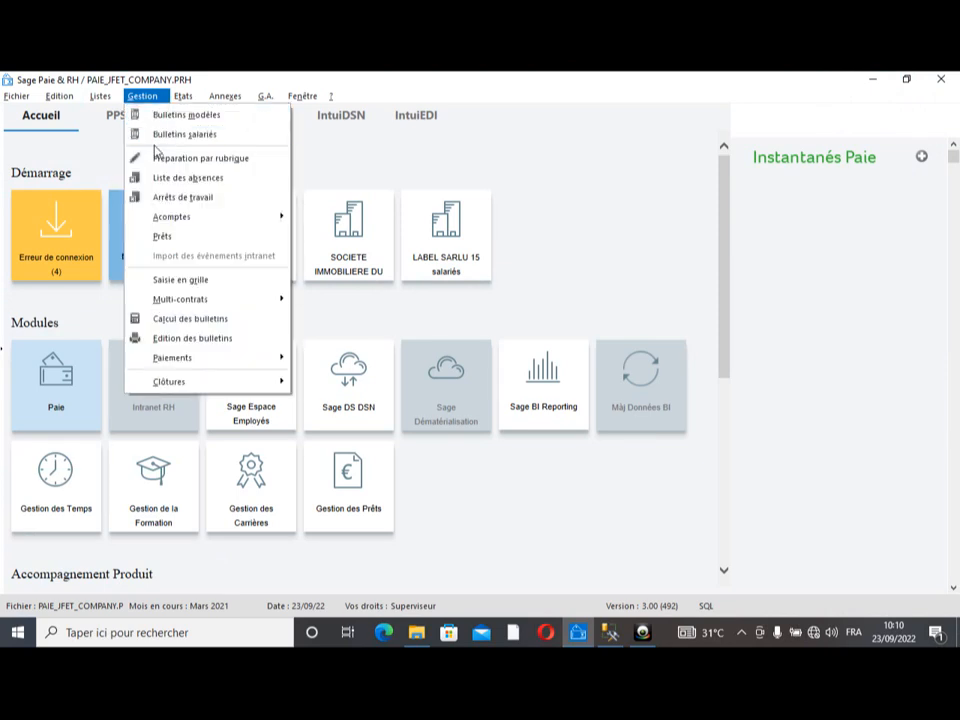
{"action": "mouse_move", "coordinate": [100, 98]}
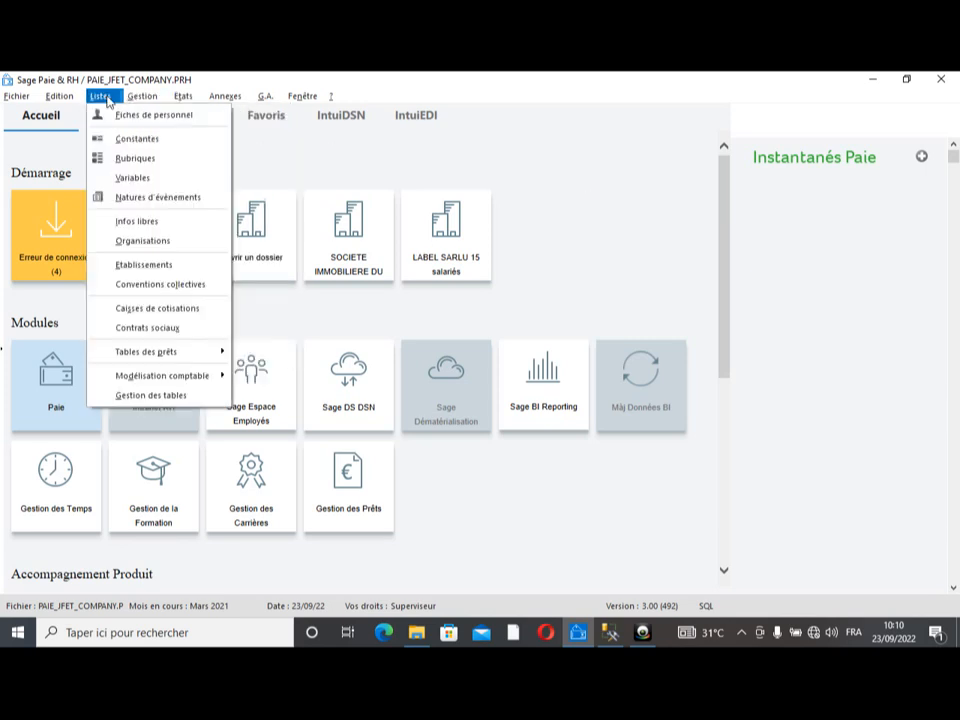
{"action": "left_click", "coordinate": [129, 159]}
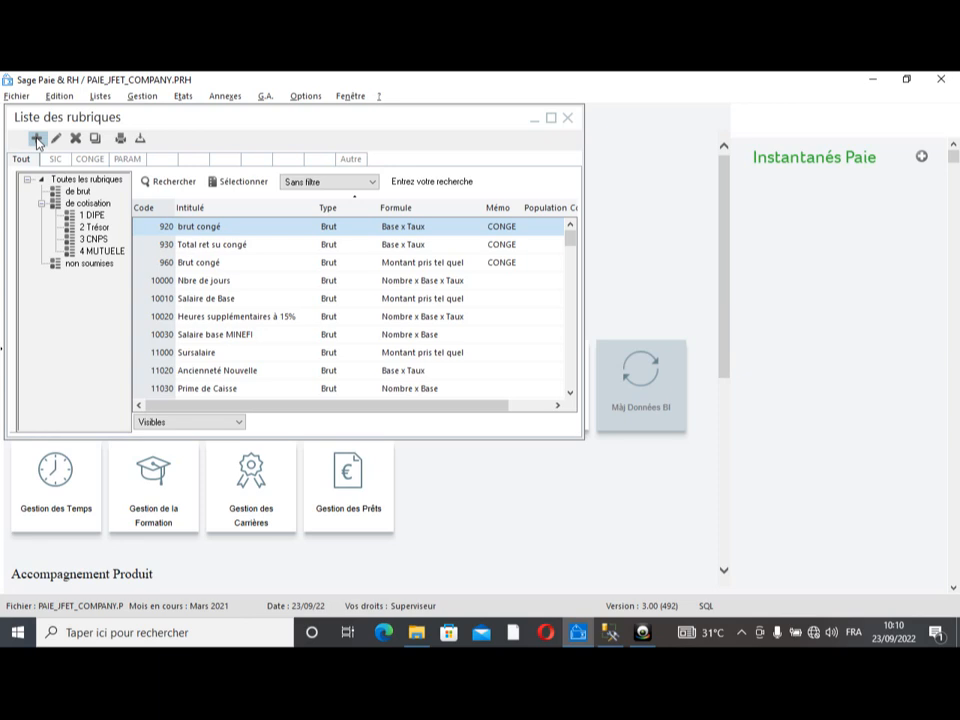
{"action": "right_click", "coordinate": [210, 232]}
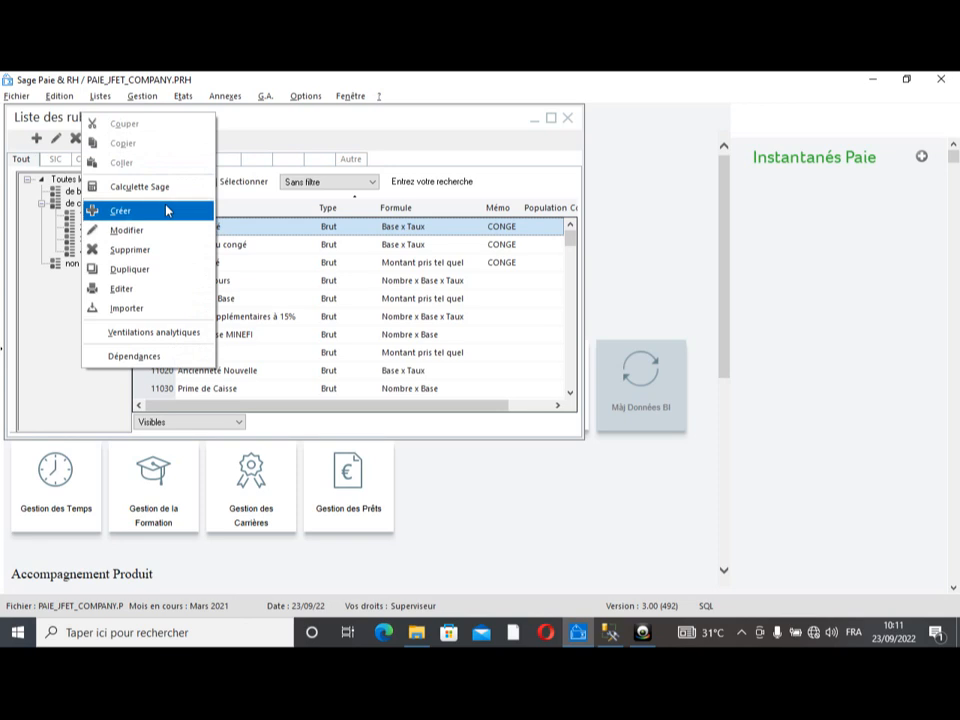
{"action": "left_click", "coordinate": [167, 210]}
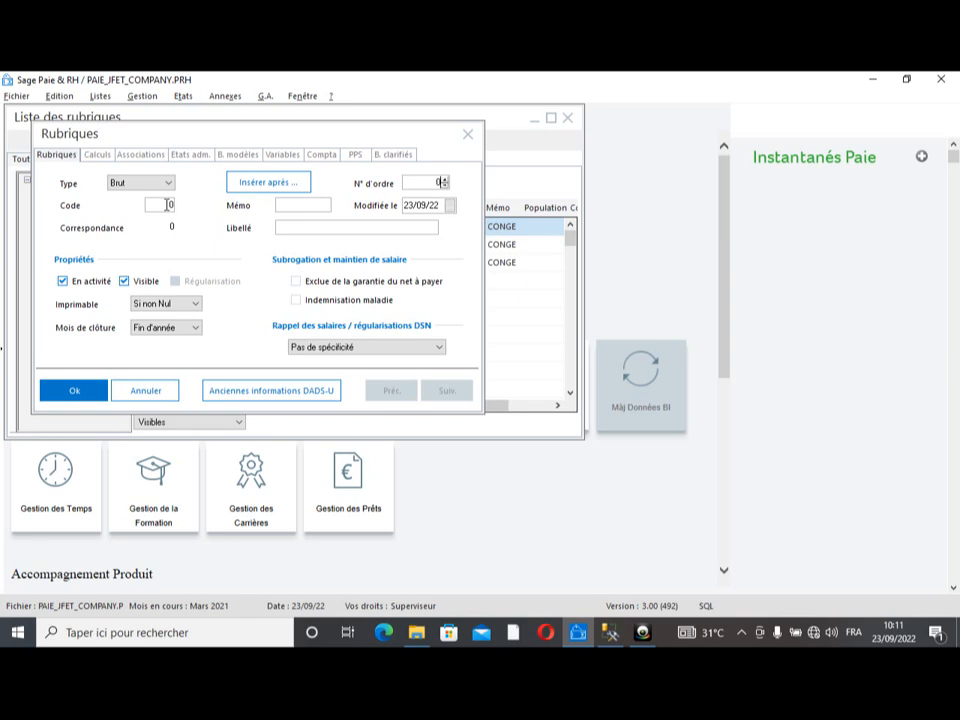
Try the codes 1011 and 1000 for the new Brut rubrique
{"action": "left_click", "coordinate": [168, 187]}
{"action": "left_click", "coordinate": [170, 205]}
{"action": "double_click", "coordinate": [170, 206]}
{"action": "type", "text": "10111"}
{"action": "key", "text": "BackSpace"}
{"action": "key", "text": "Tab"}
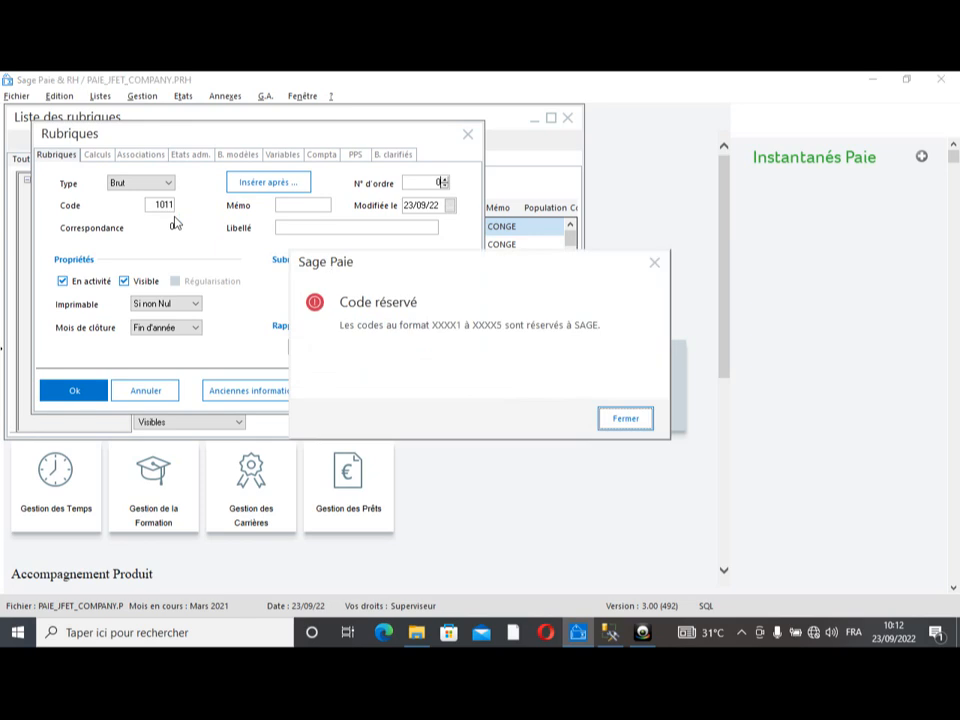
{"action": "left_click", "coordinate": [614, 421]}
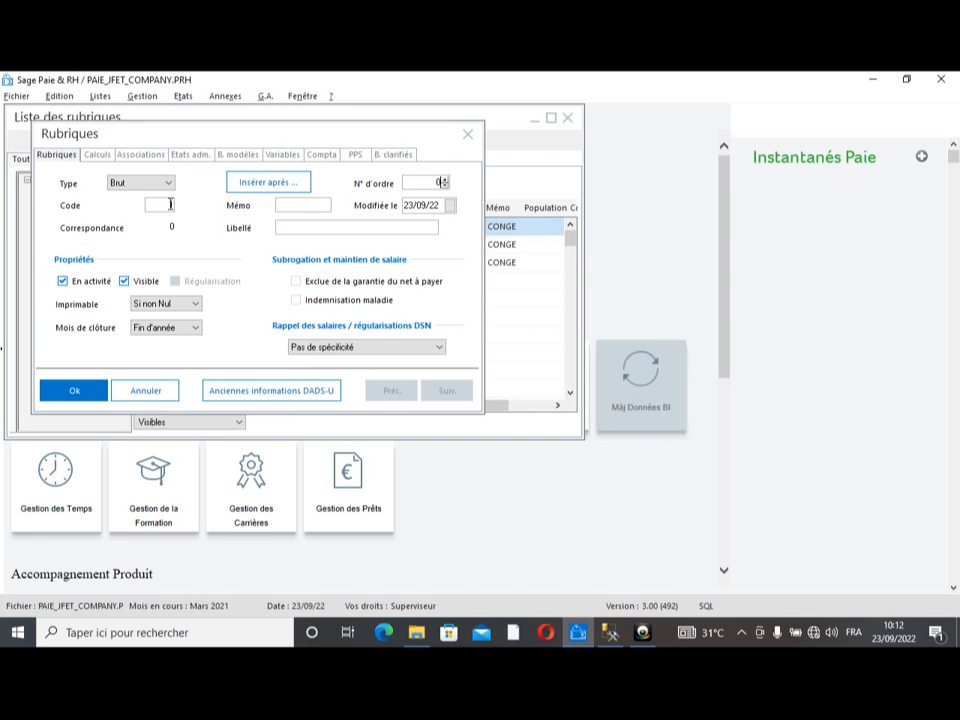
{"action": "type", "text": "1000"}
{"action": "key", "text": "Tab"}
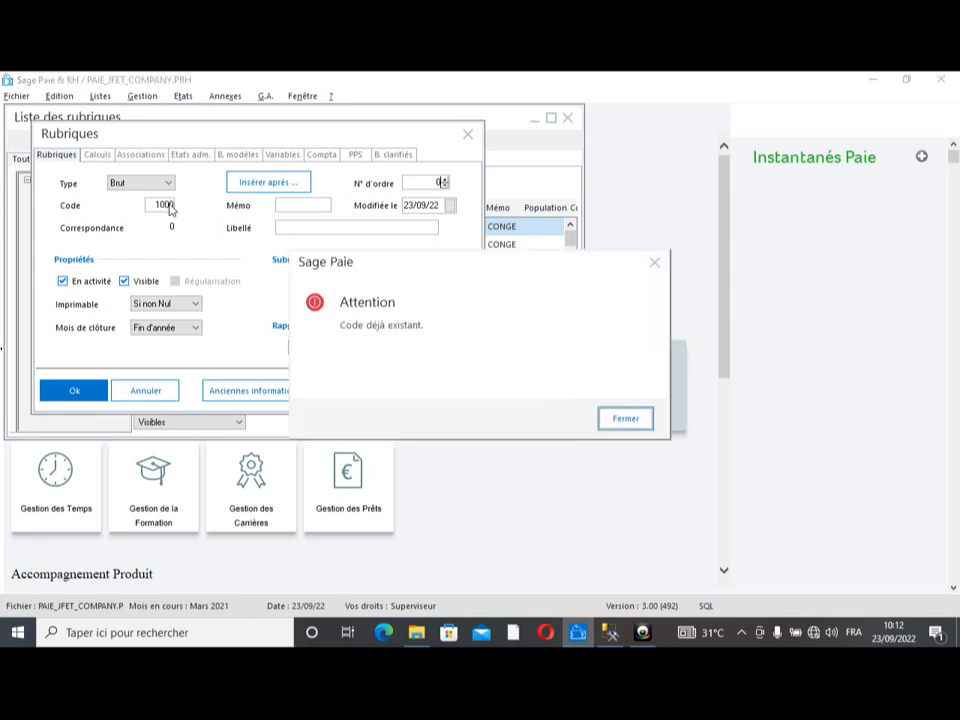
{"action": "left_click", "coordinate": [617, 420]}
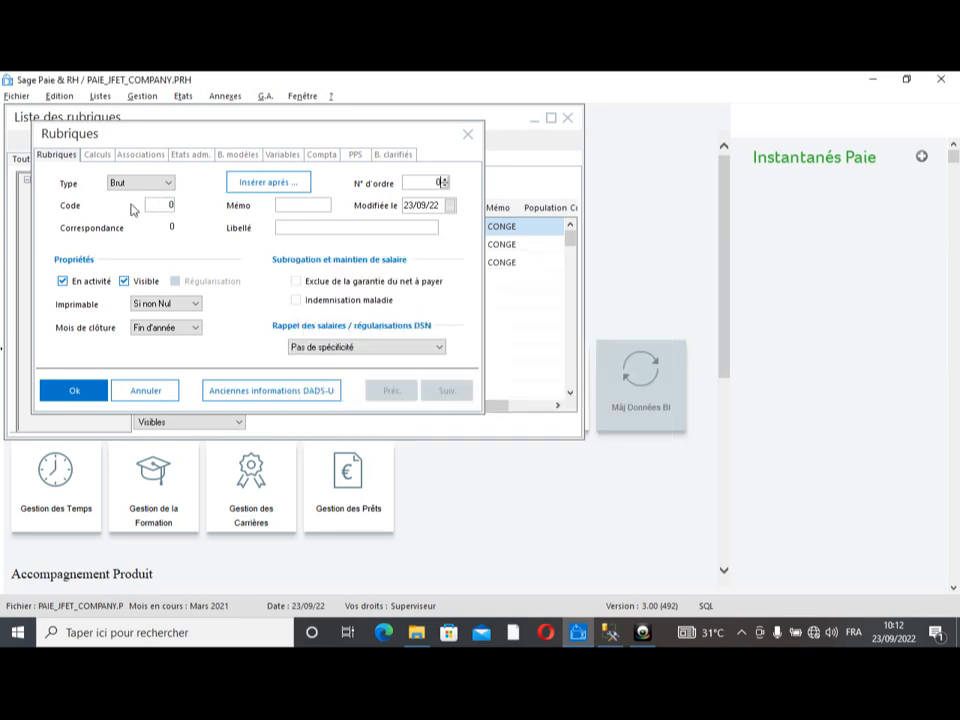
Give the new rubrique the code 11100 and the label SALAIRE DE BASE
{"action": "type", "text": "11100"}
{"action": "key", "text": "Tab"}
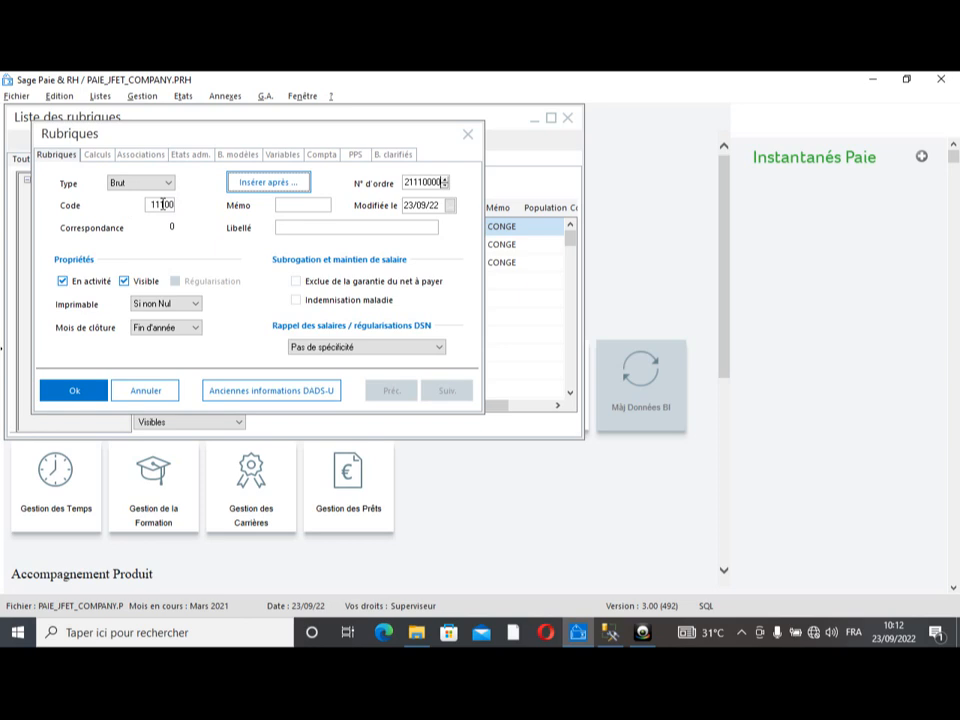
{"action": "left_click", "coordinate": [316, 225]}
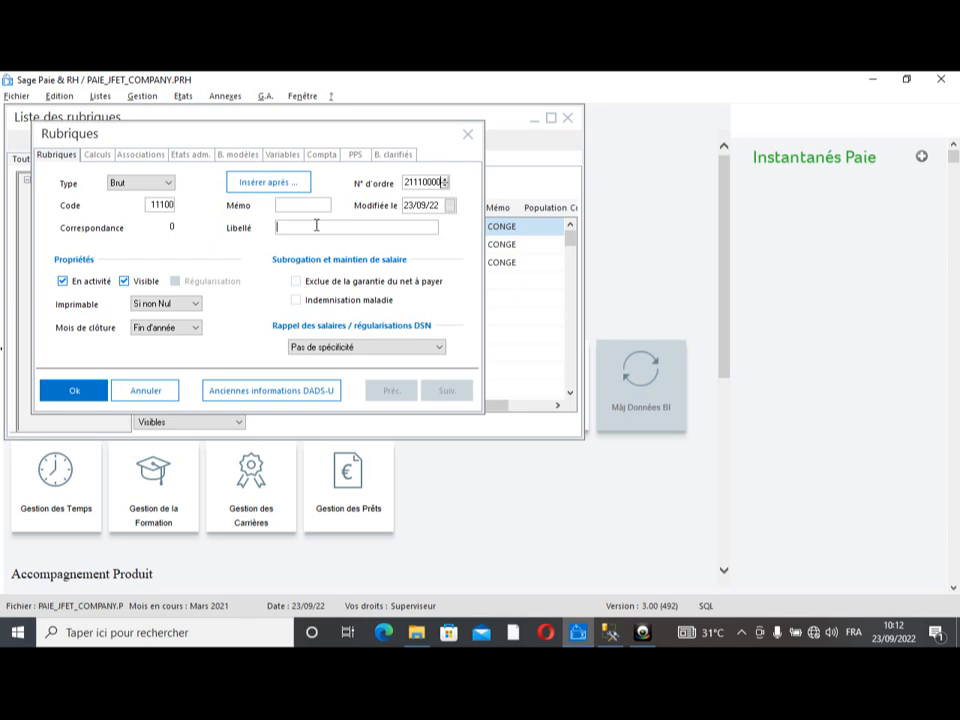
{"action": "type", "text": "SALAIRE DE BASE"}
Set the calculation formula of rubrique 11100 SALAIRE DE BASE to "Montant pris tel quel"
{"action": "left_click", "coordinate": [97, 155]}
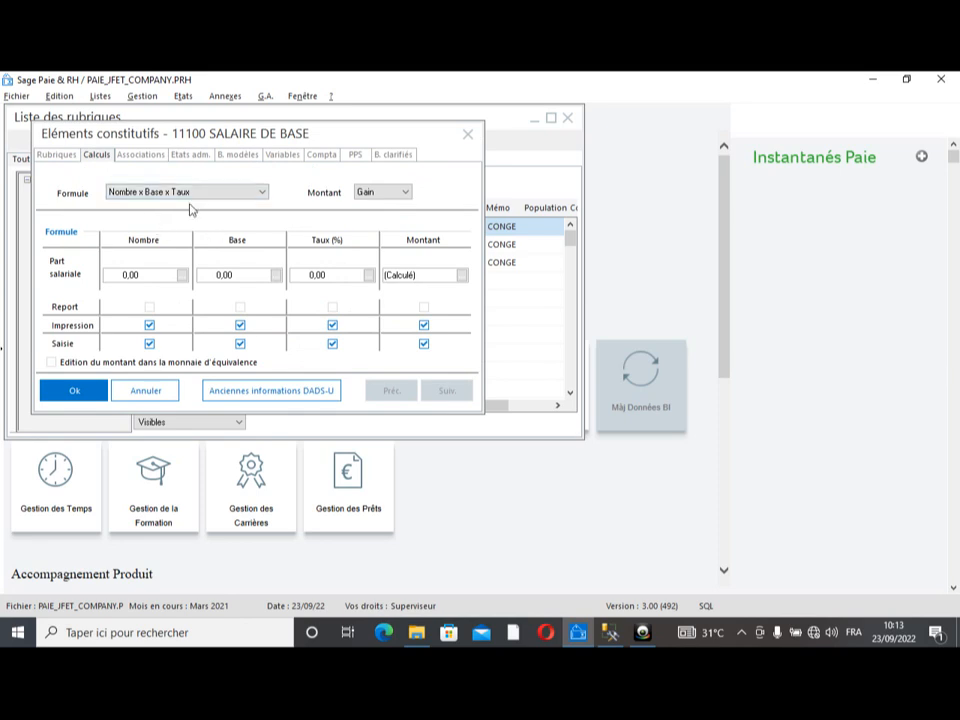
{"action": "left_click", "coordinate": [264, 193]}
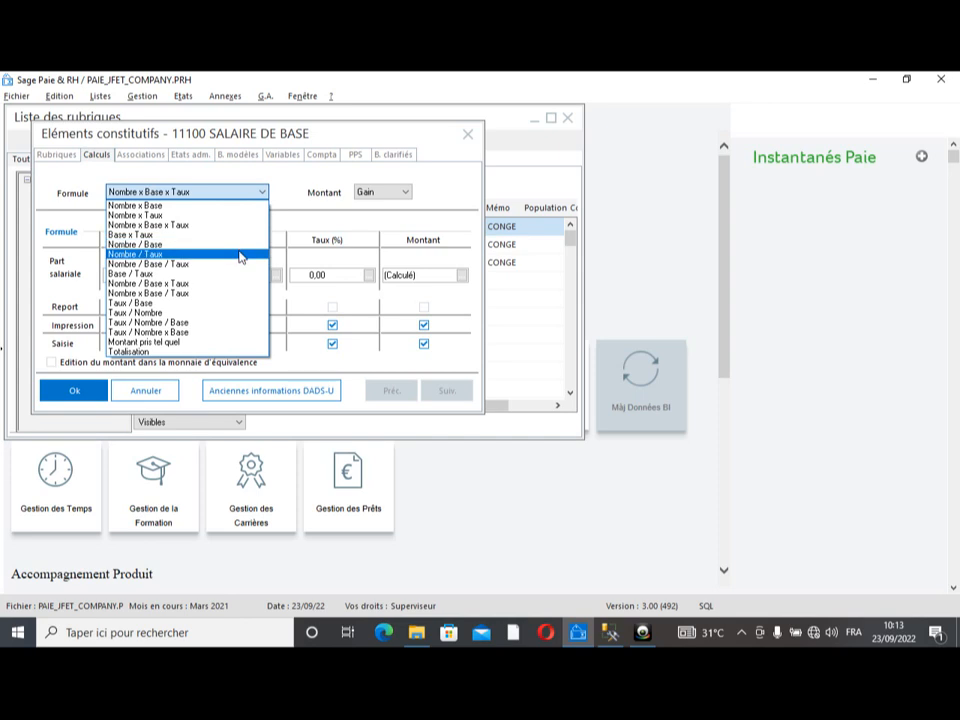
{"action": "left_click", "coordinate": [208, 342]}
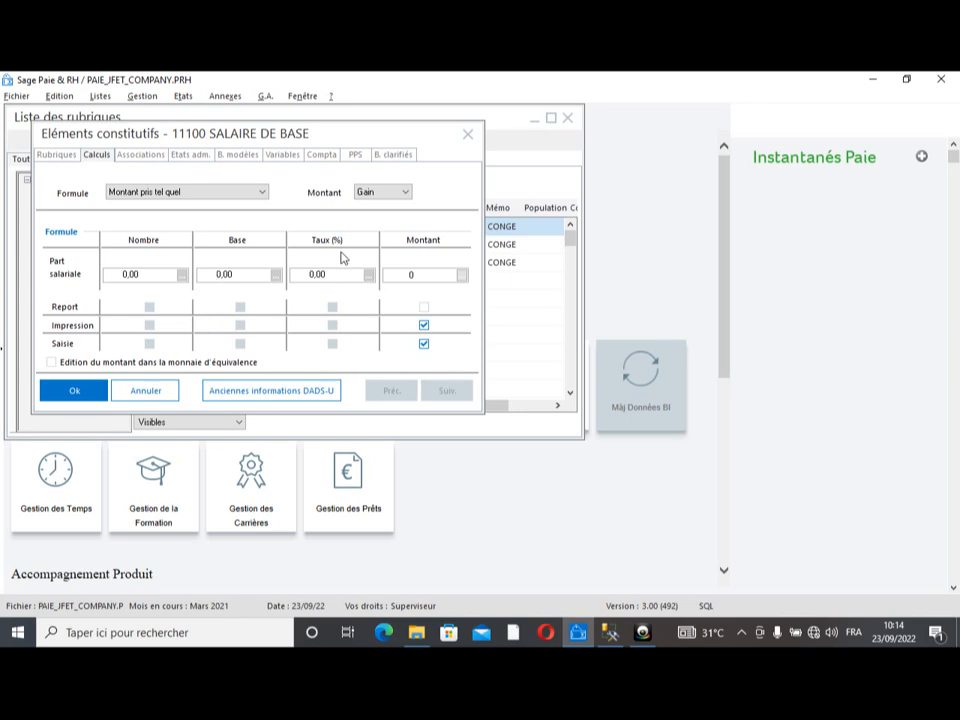
Assign the constant SALBASE to the rubrique's employee-share amount (Montant) and enable Report for that amount
{"action": "left_click", "coordinate": [461, 275]}
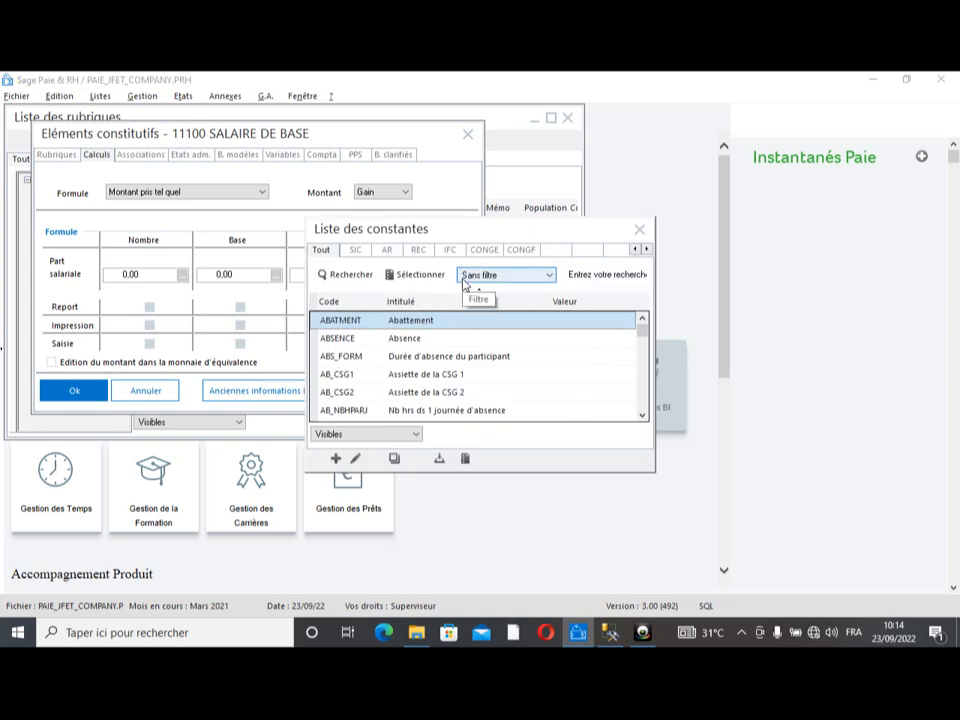
{"action": "key", "text": "End"}
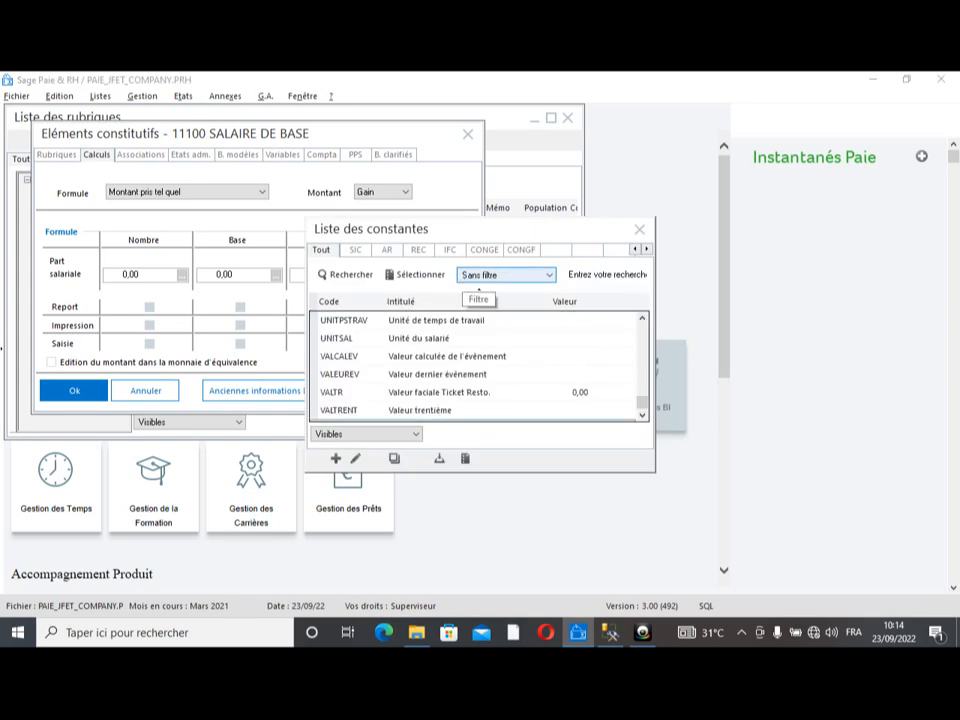
{"action": "left_click", "coordinate": [414, 272]}
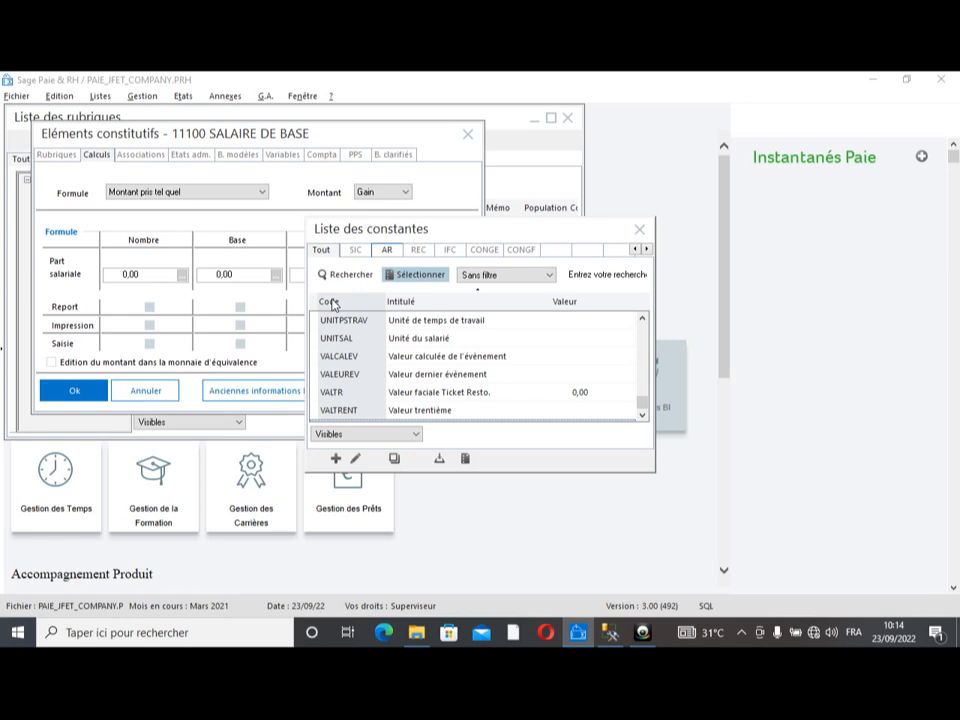
{"action": "type", "text": "sal"}
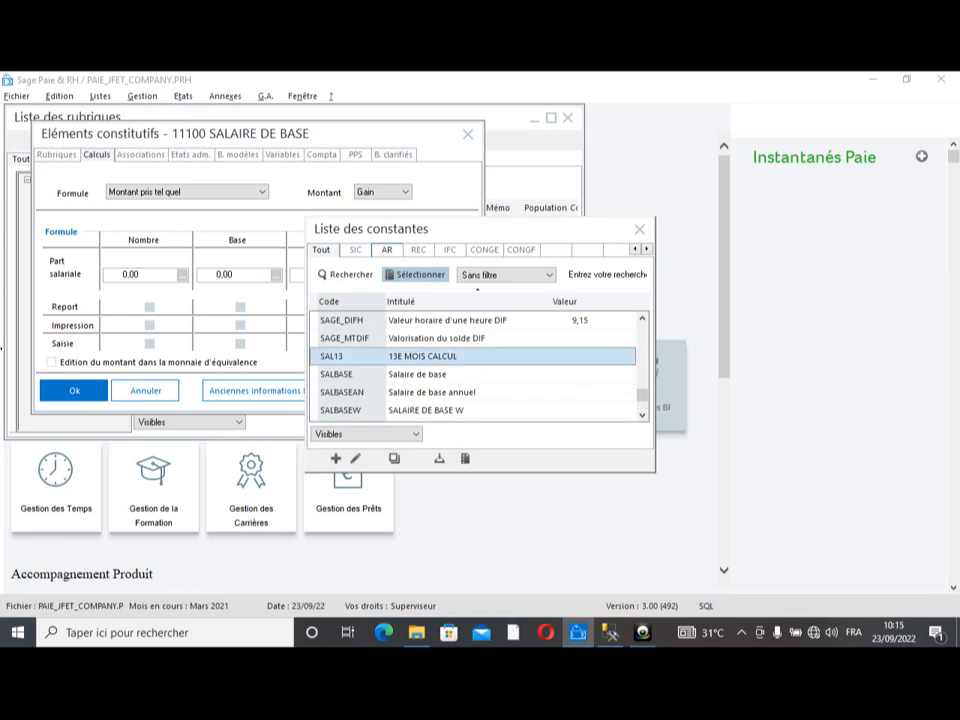
{"action": "left_click", "coordinate": [385, 376]}
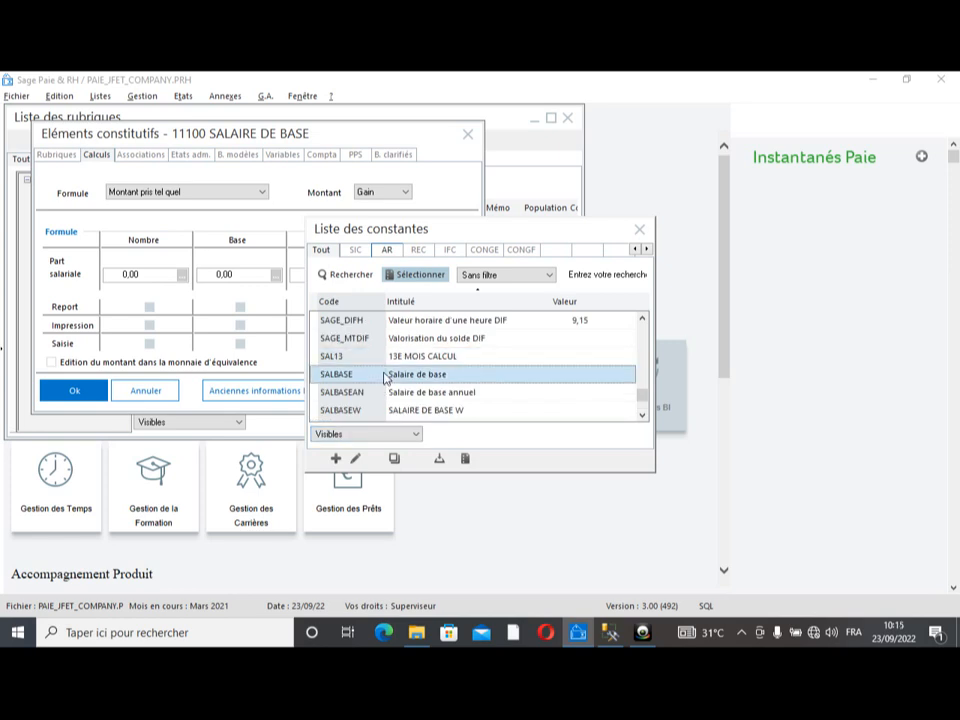
{"action": "double_click", "coordinate": [385, 376]}
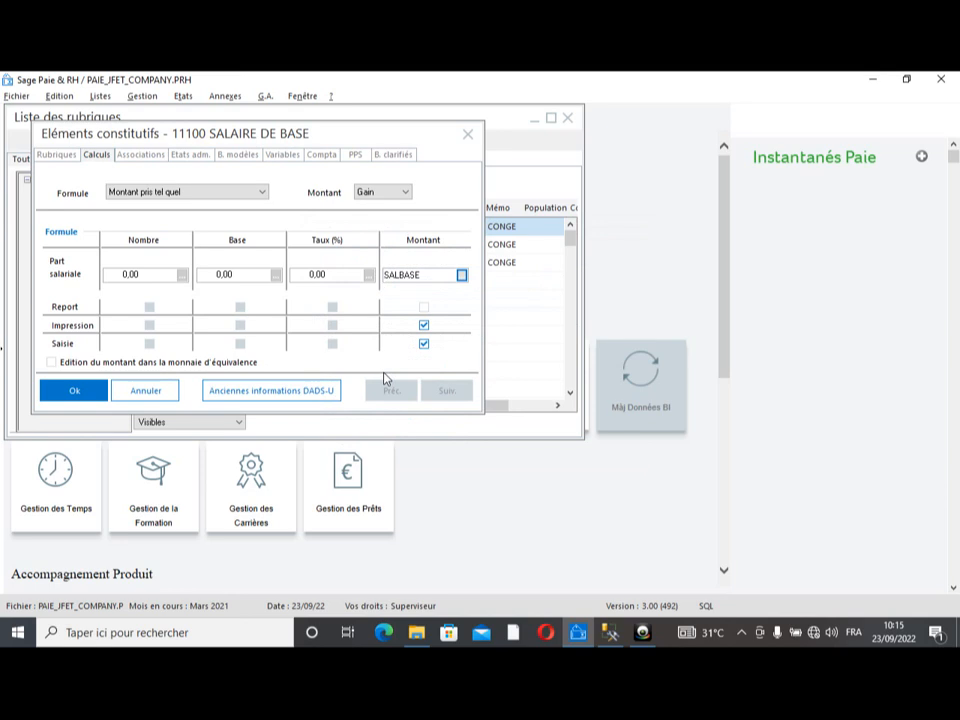
{"action": "left_click", "coordinate": [425, 309]}
Check the rubrique's associations to the payroll totals, and set Salaires bruts to [+] in the Pôle Emploi 1 administrative statement
{"action": "left_click", "coordinate": [140, 155]}
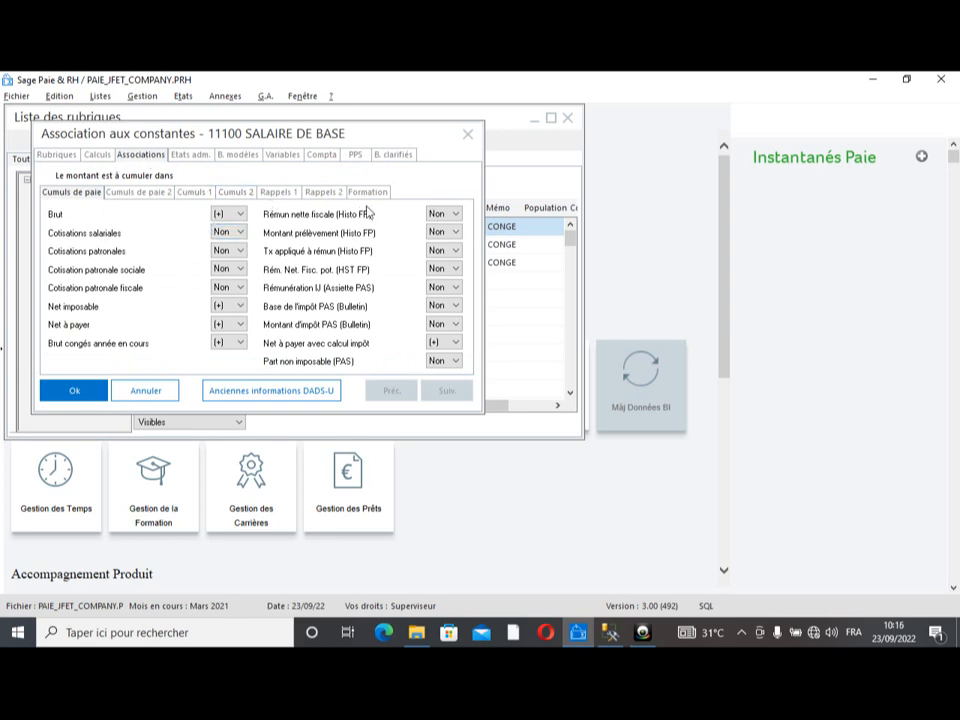
{"action": "left_click", "coordinate": [192, 161]}
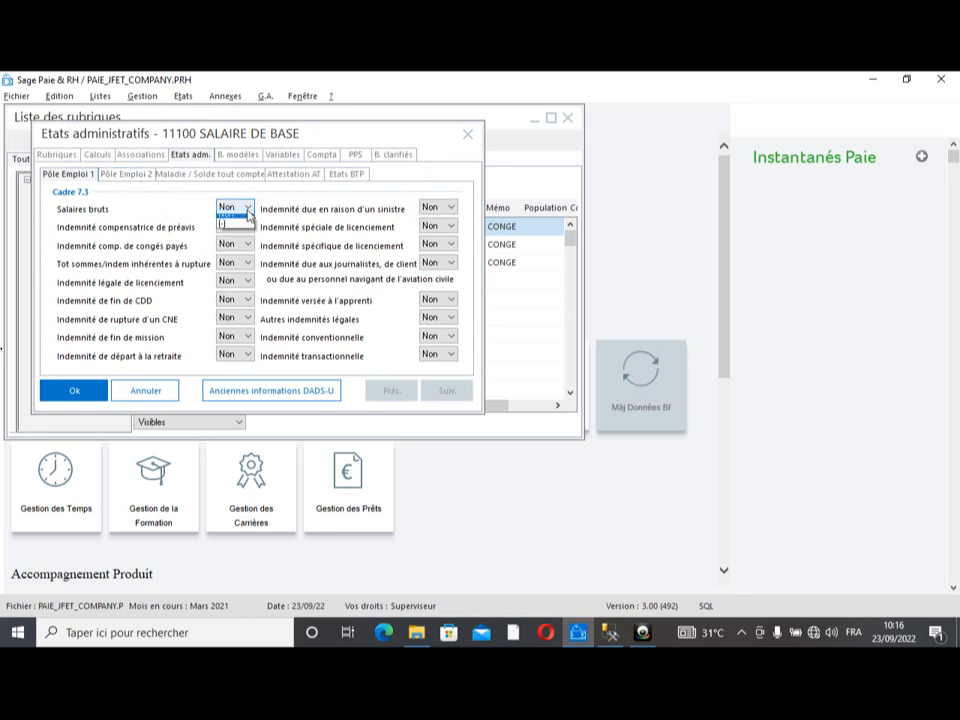
{"action": "left_click", "coordinate": [247, 209]}
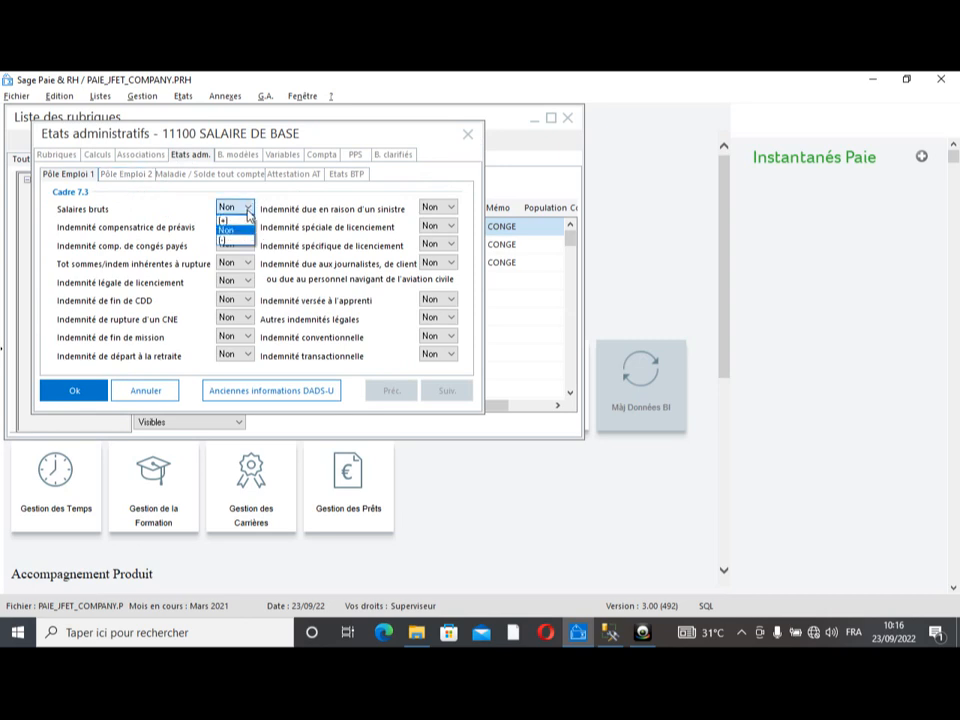
{"action": "left_click", "coordinate": [236, 220]}
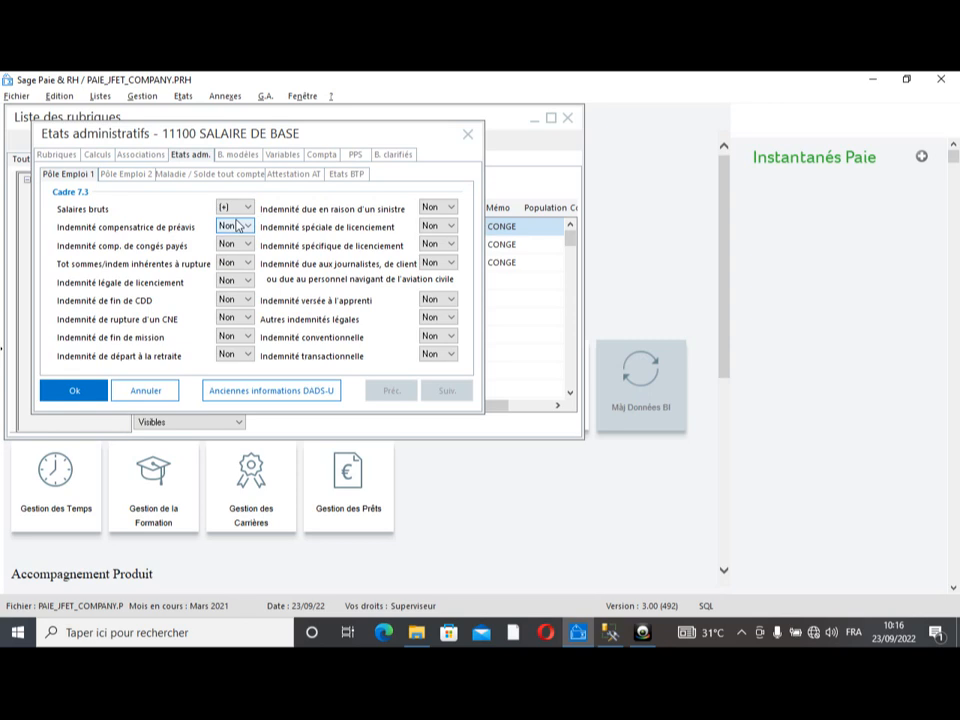
Insert the model payslip 1 DGS10 into the rubrique's Bulletins modèles
{"action": "left_click", "coordinate": [241, 157]}
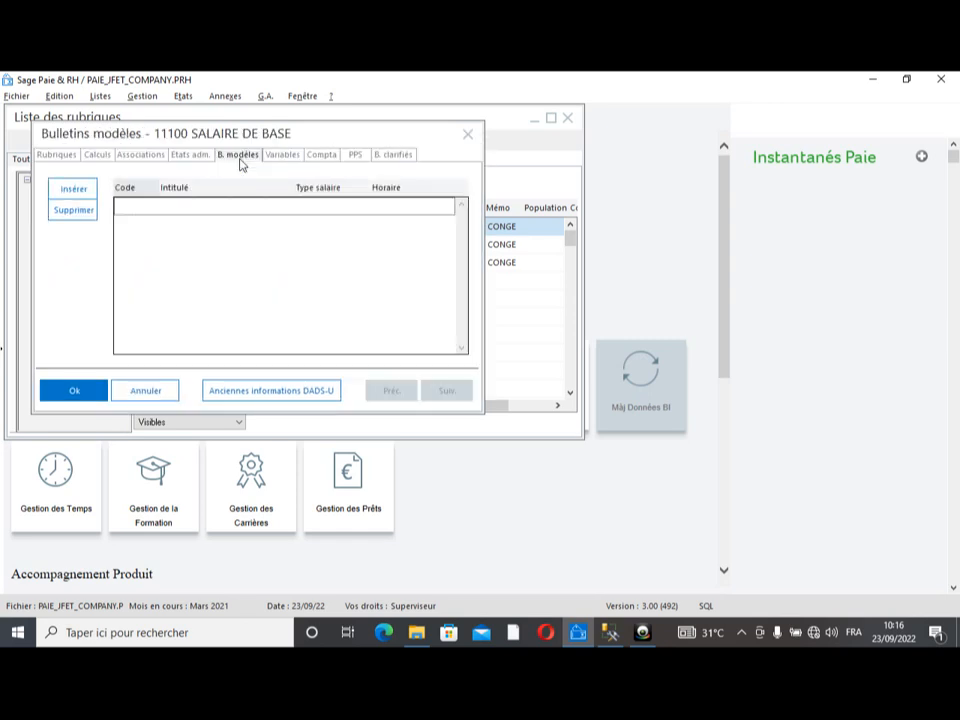
{"action": "left_click", "coordinate": [82, 195]}
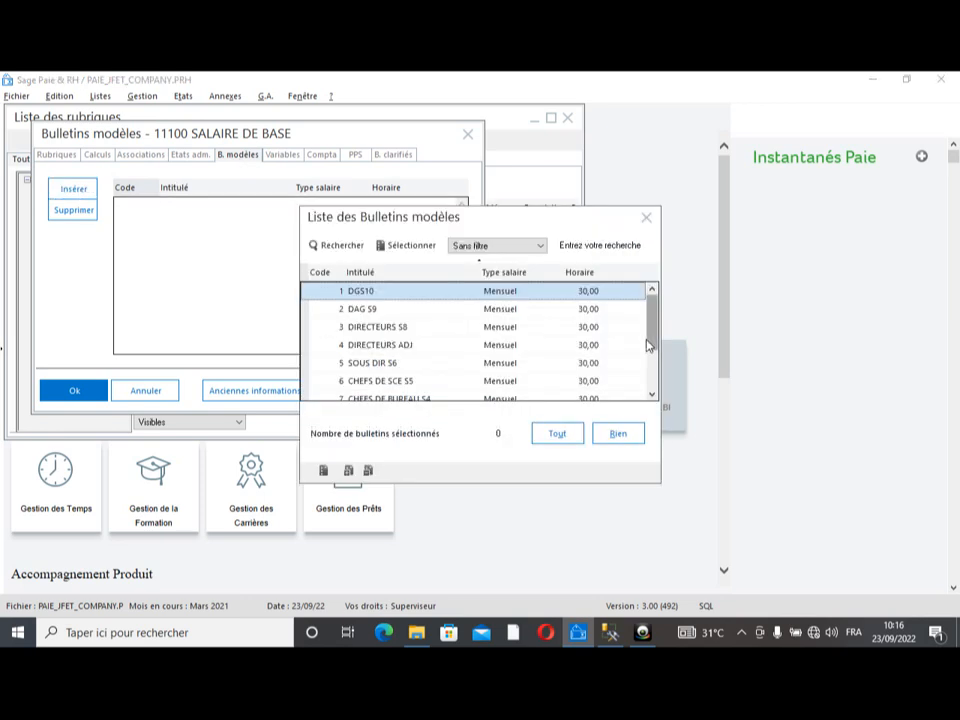
{"action": "left_click_drag", "start_coordinate": [650, 342], "coordinate": [654, 392]}
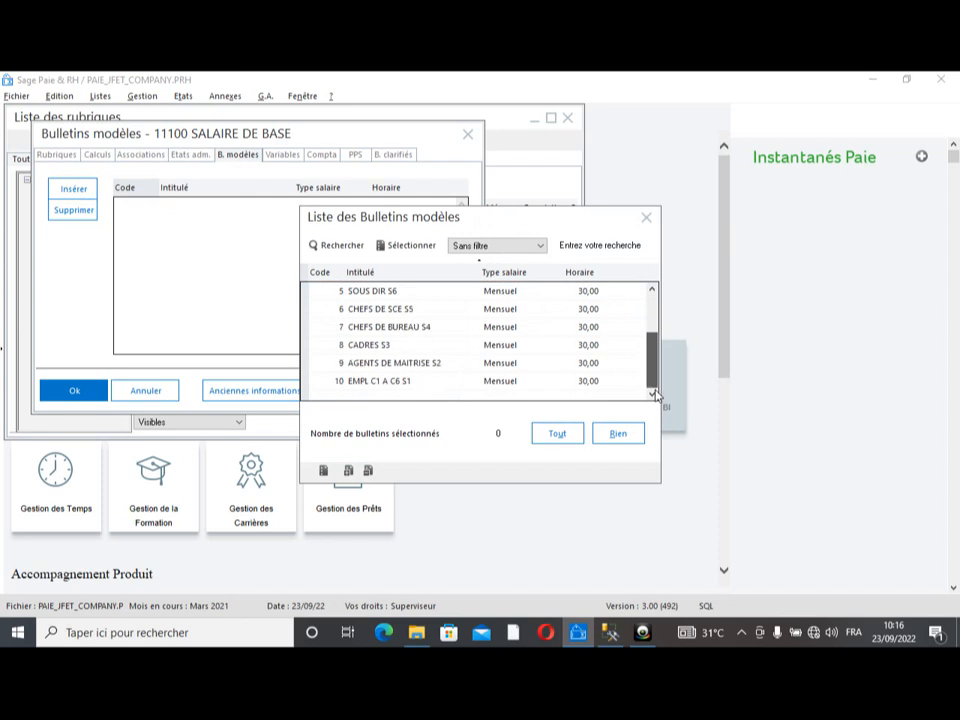
{"action": "left_click", "coordinate": [501, 386]}
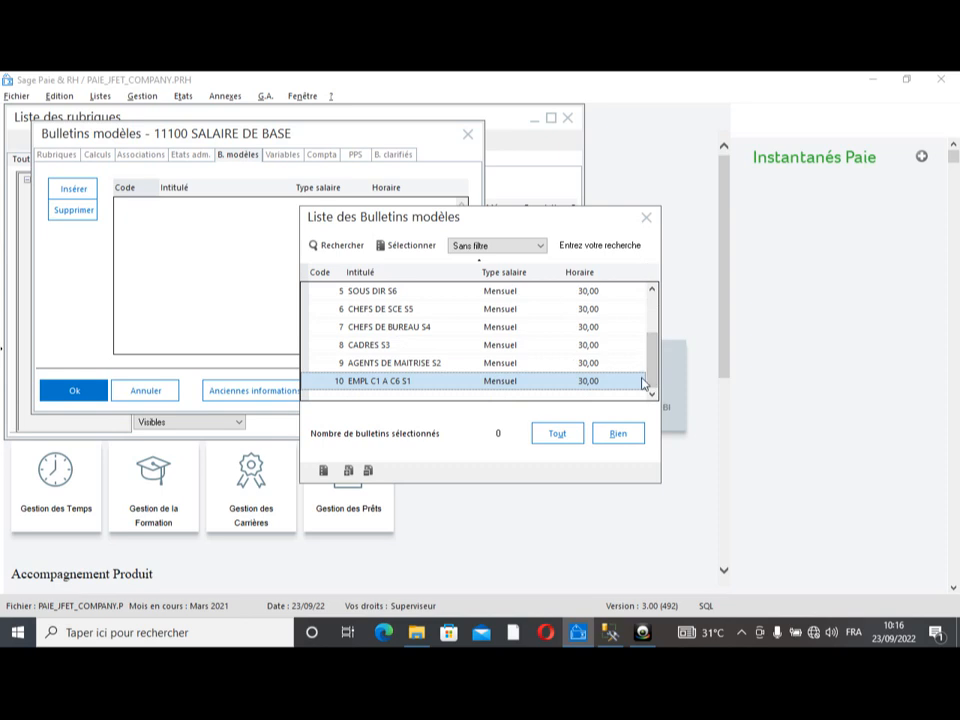
{"action": "scroll", "coordinate": [655, 372], "scroll_direction": "up", "scroll_amount": 2}
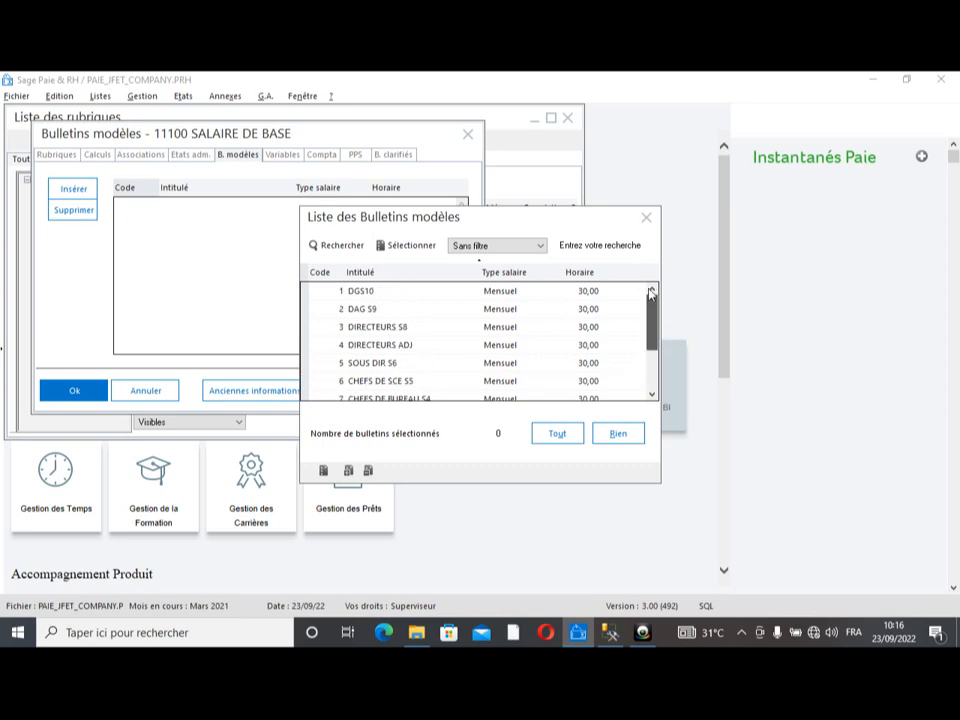
{"action": "double_click", "coordinate": [540, 291]}
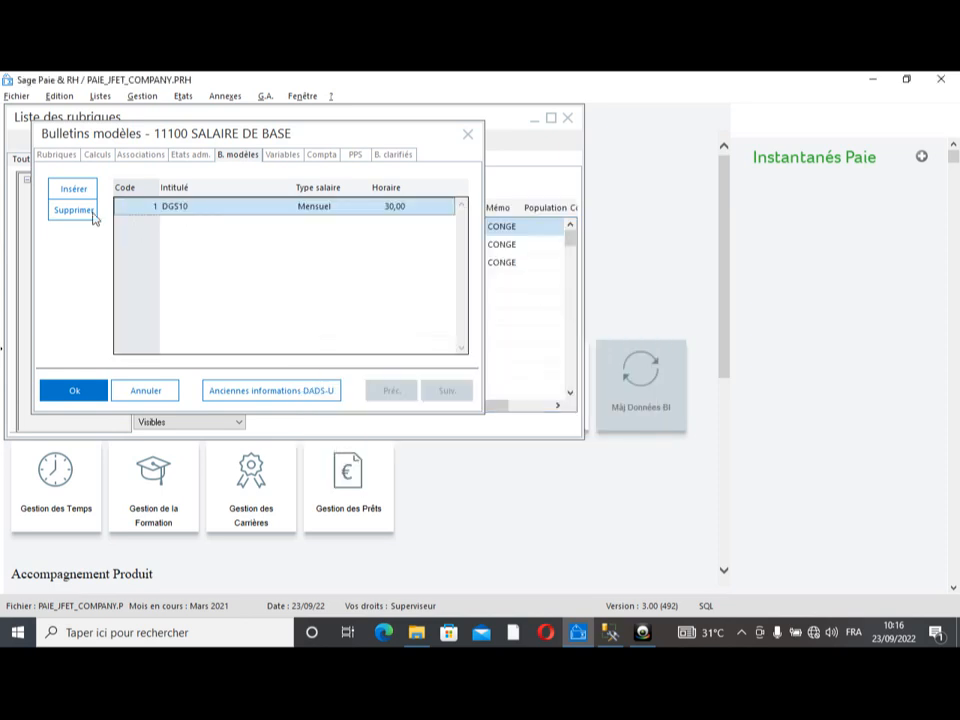
Insert the model payslips 2 DAG S9 through 10 EMPL C1 A C6 S1 together into the rubrique's Bulletins modèles
{"action": "left_click", "coordinate": [74, 189]}
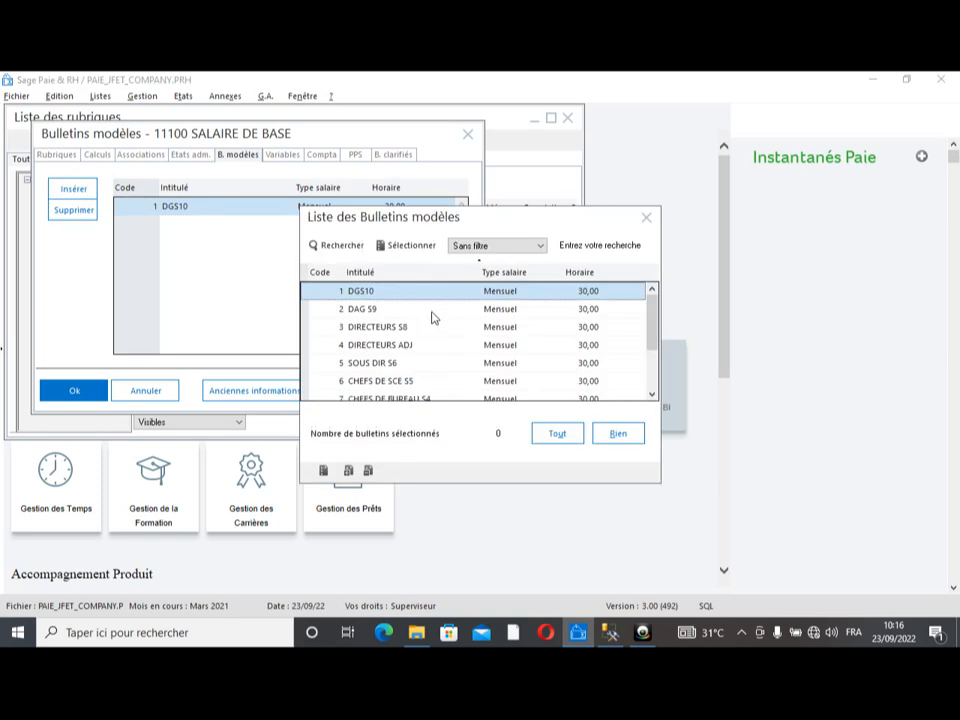
{"action": "left_click", "coordinate": [432, 316]}
{"action": "left_click", "coordinate": [424, 336], "text": "ctrl"}
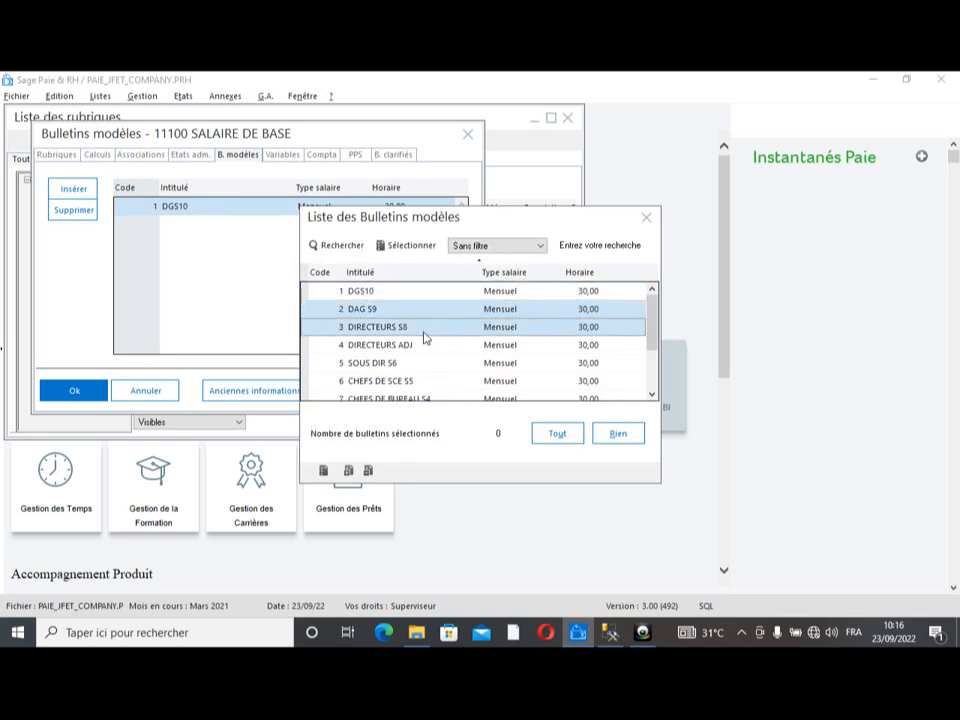
{"action": "left_click", "coordinate": [421, 345], "text": "ctrl"}
{"action": "left_click", "coordinate": [418, 365], "text": "ctrl"}
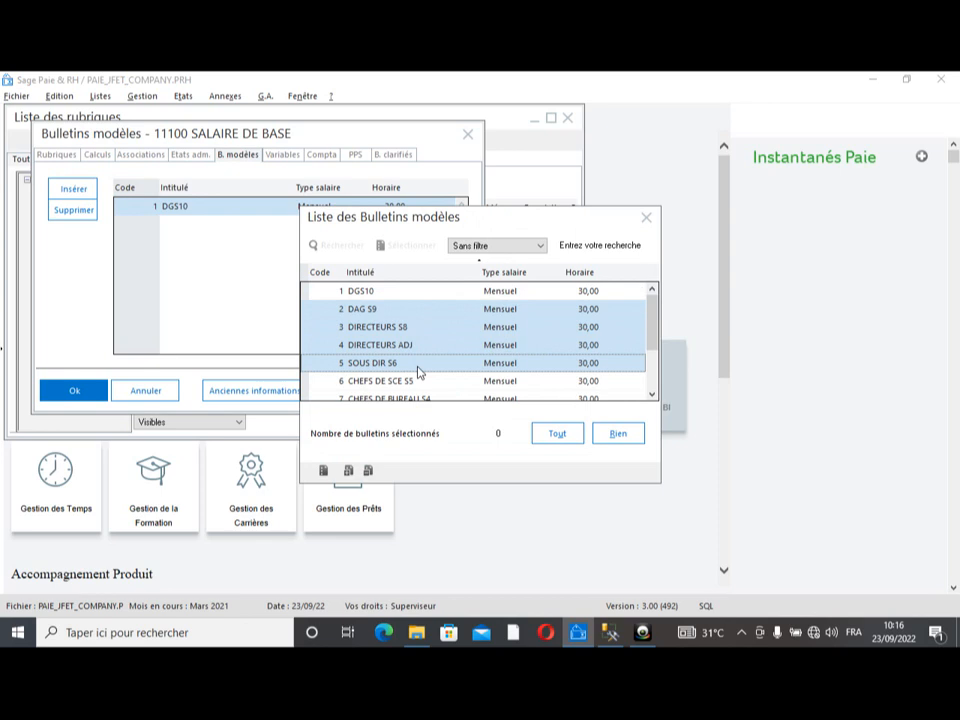
{"action": "left_click", "coordinate": [430, 382], "text": "ctrl"}
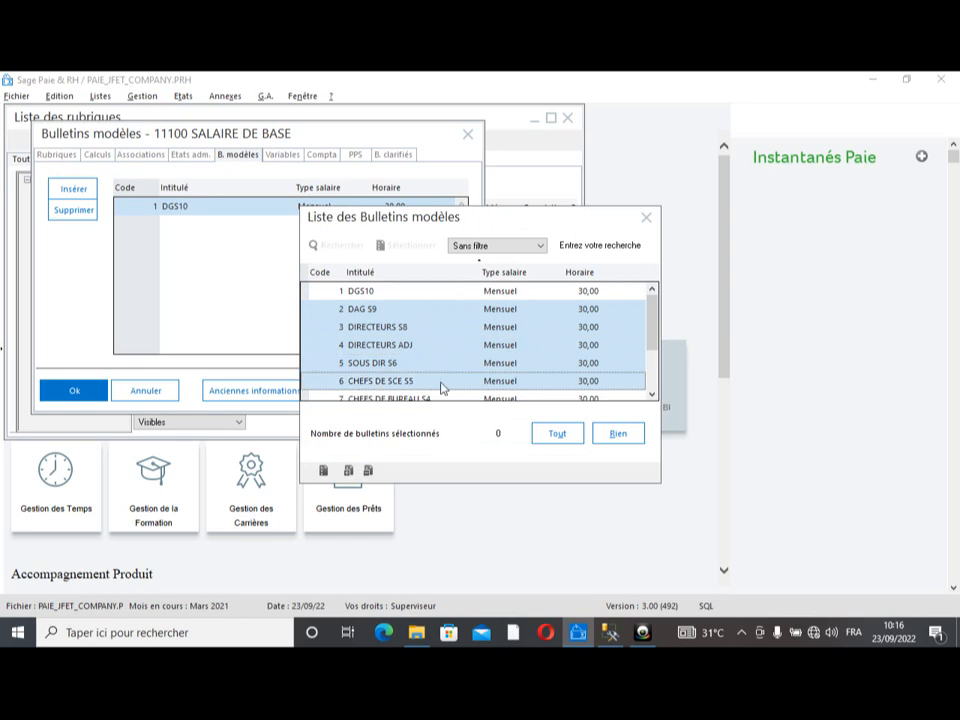
{"action": "left_click", "coordinate": [652, 394]}
{"action": "left_click", "coordinate": [652, 394]}
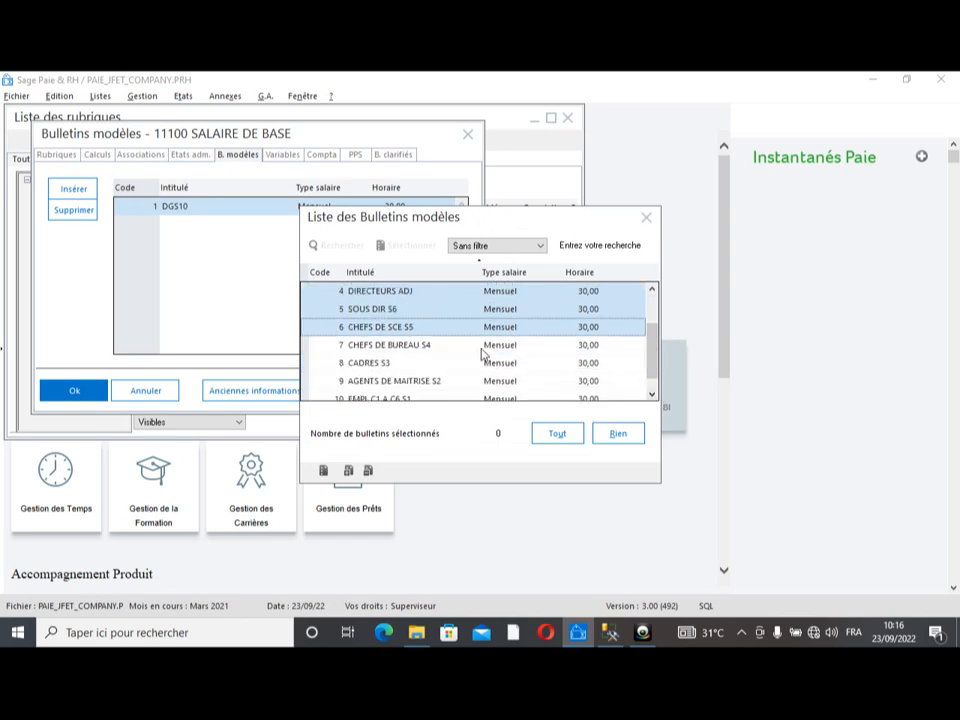
{"action": "left_click", "coordinate": [480, 350], "text": "ctrl"}
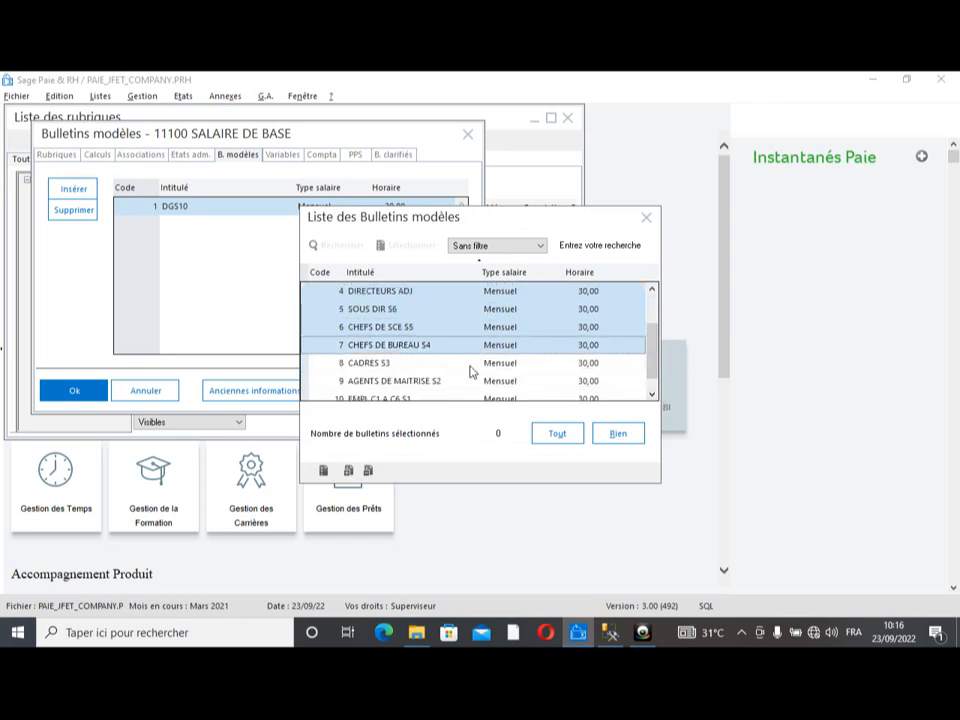
{"action": "left_click", "coordinate": [470, 366], "text": "ctrl"}
{"action": "left_click", "coordinate": [505, 383], "text": "ctrl"}
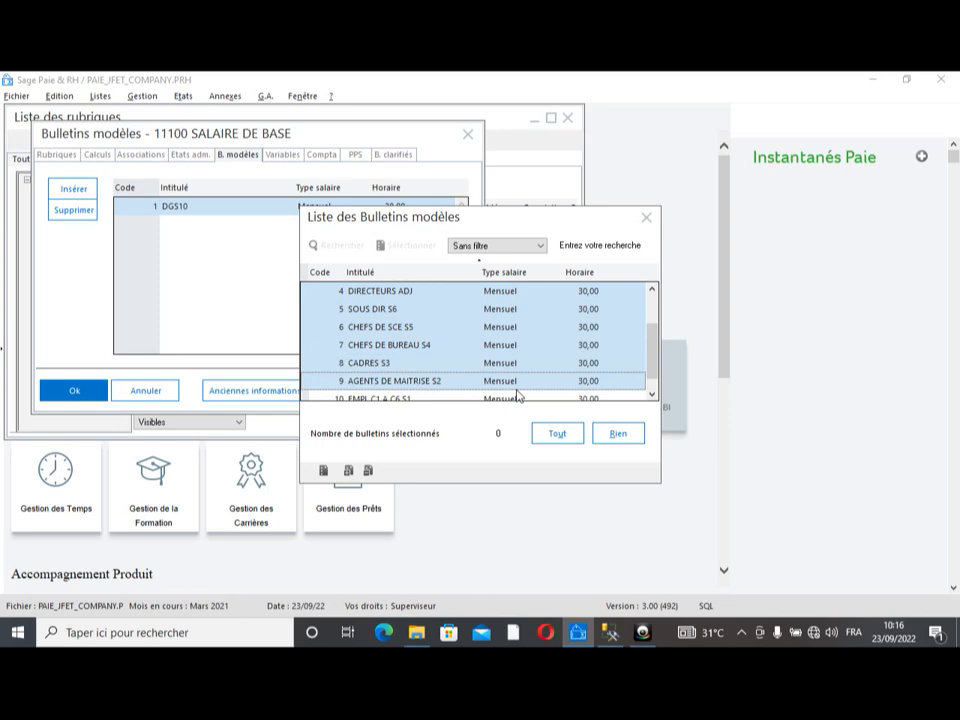
{"action": "left_click", "coordinate": [652, 394]}
{"action": "left_click", "coordinate": [470, 383], "text": "ctrl"}
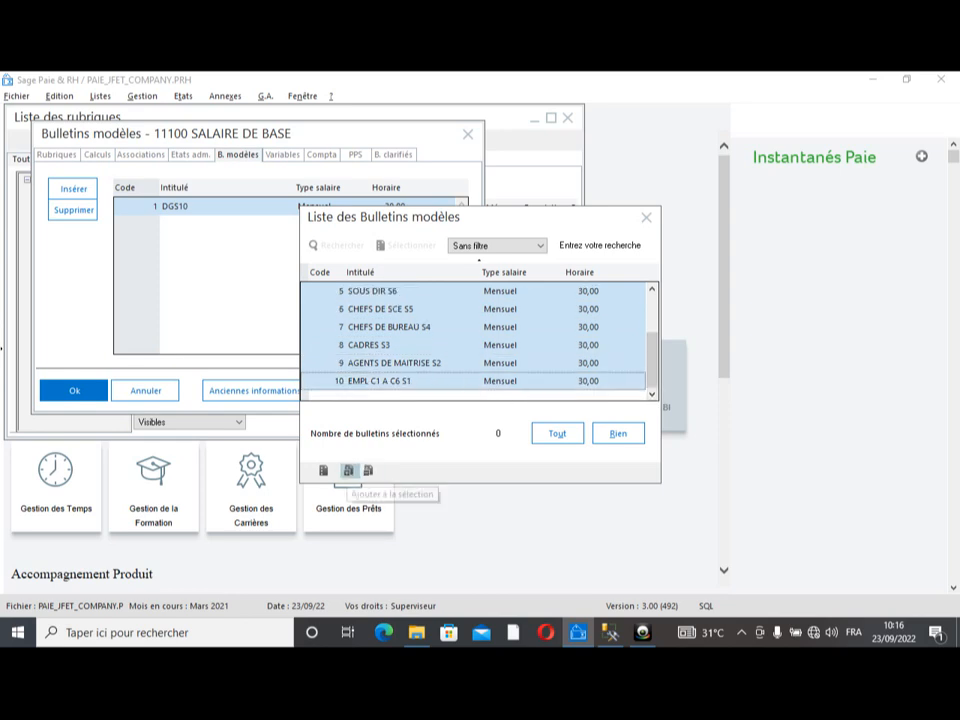
{"action": "left_click", "coordinate": [348, 471]}
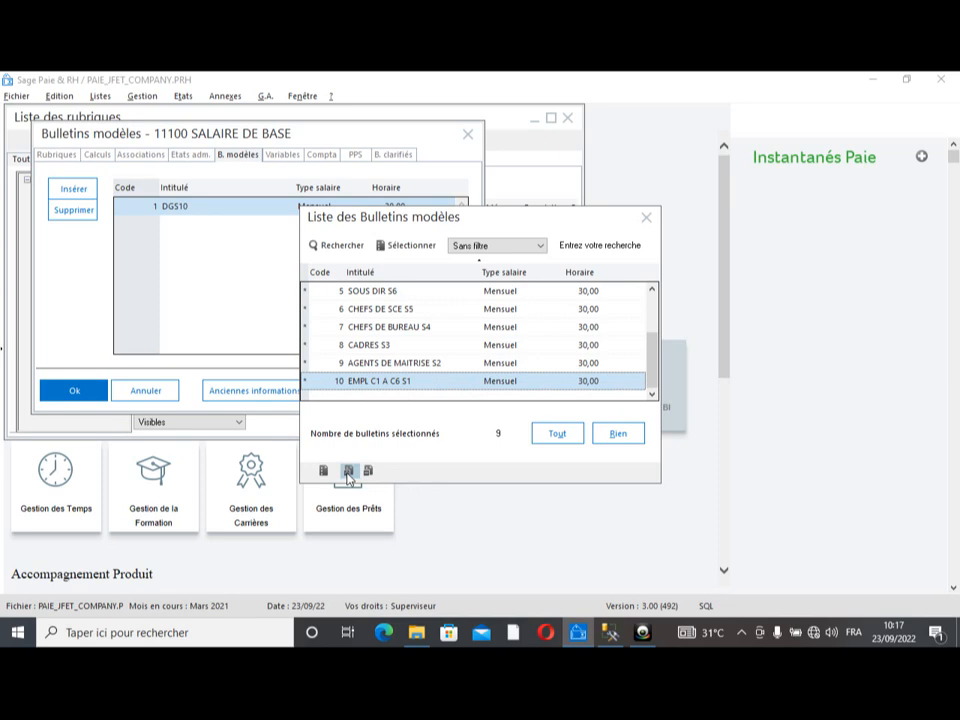
{"action": "key", "text": "Return"}
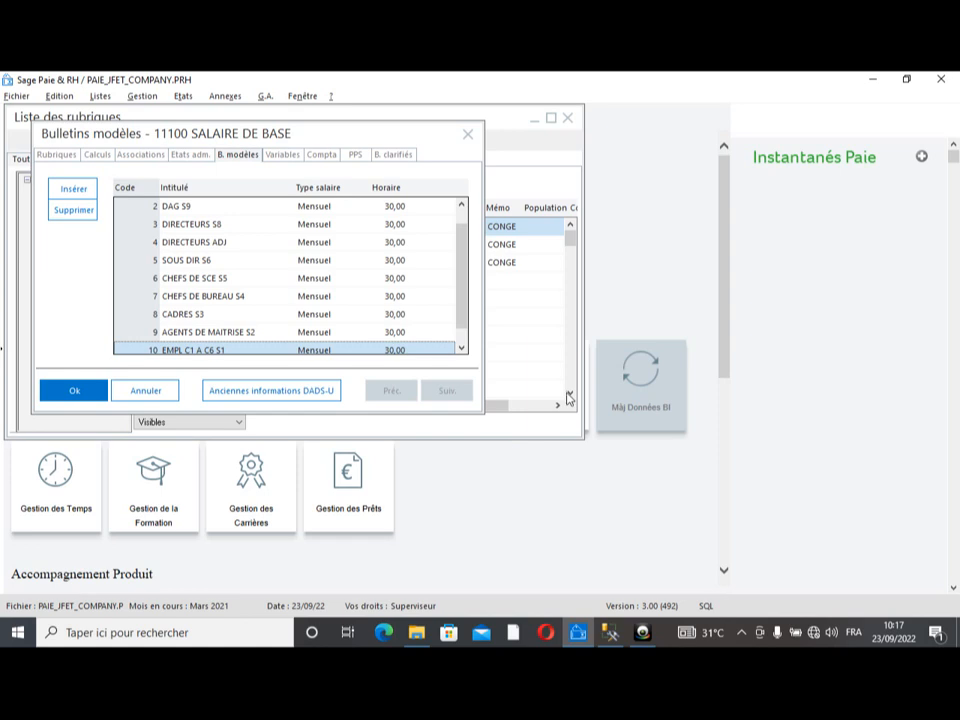
From the rubrique's accounting settings, open the entries of pièce 1 in the payroll journal PAI
{"action": "left_click", "coordinate": [322, 157]}
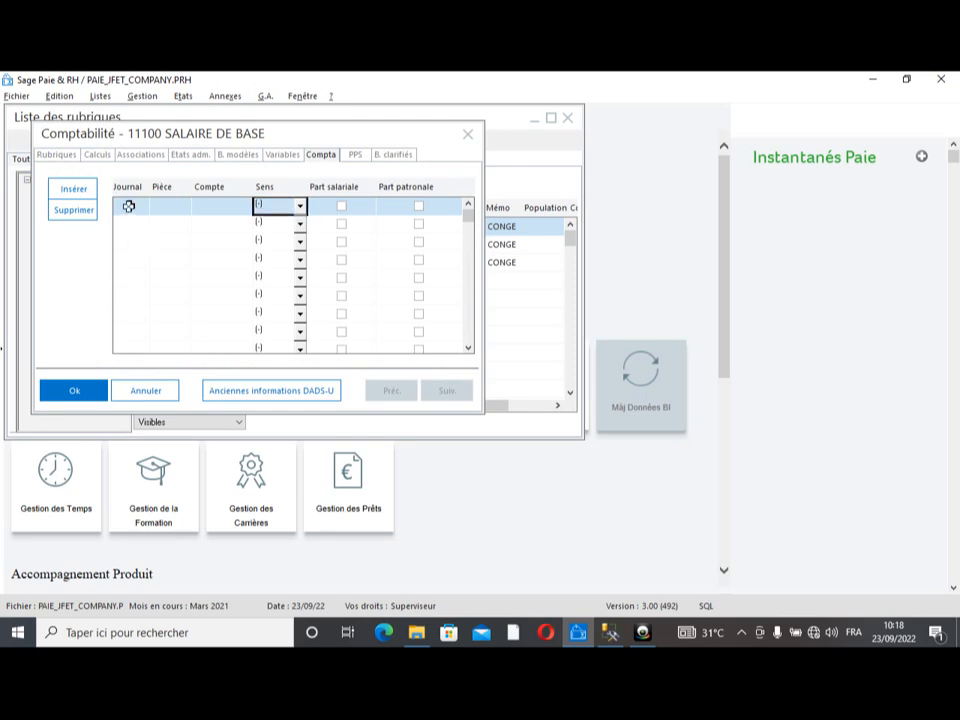
{"action": "left_click", "coordinate": [74, 189]}
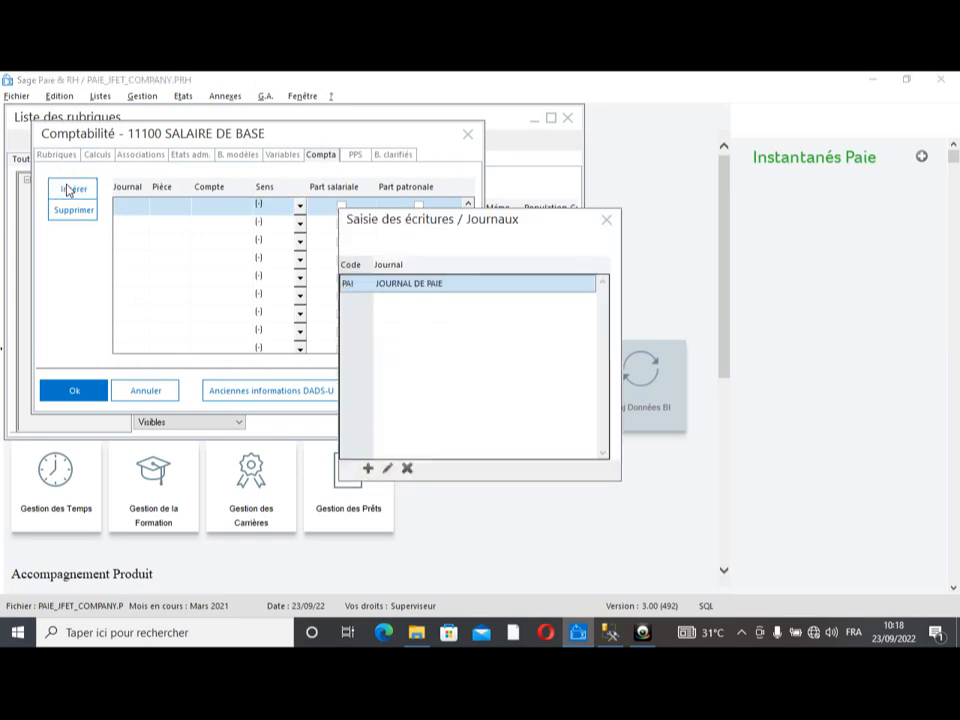
{"action": "double_click", "coordinate": [393, 287]}
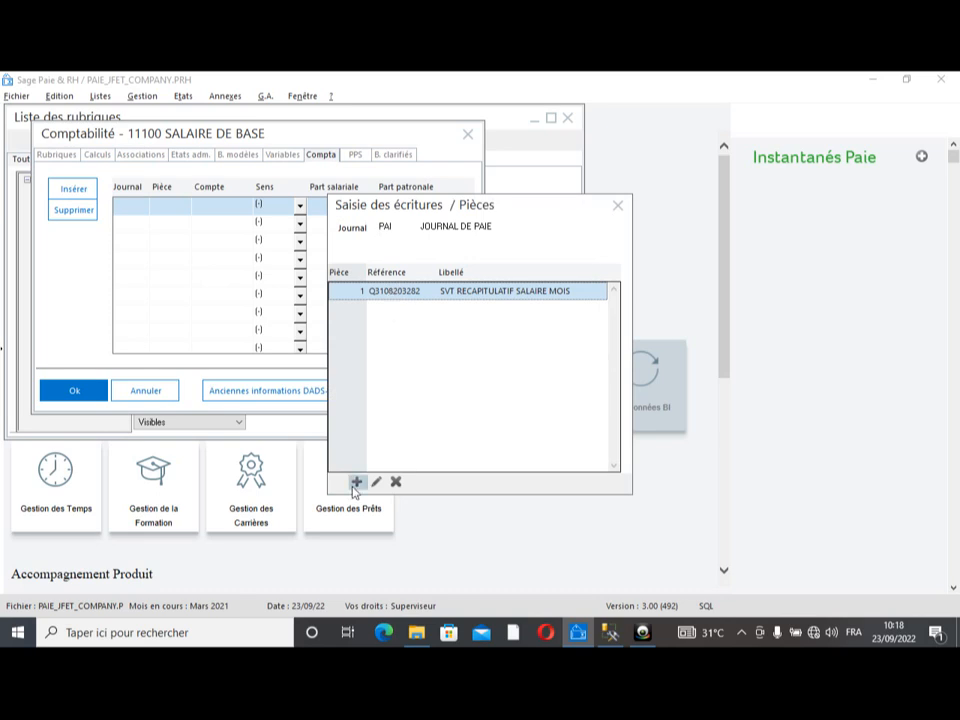
{"action": "double_click", "coordinate": [376, 292]}
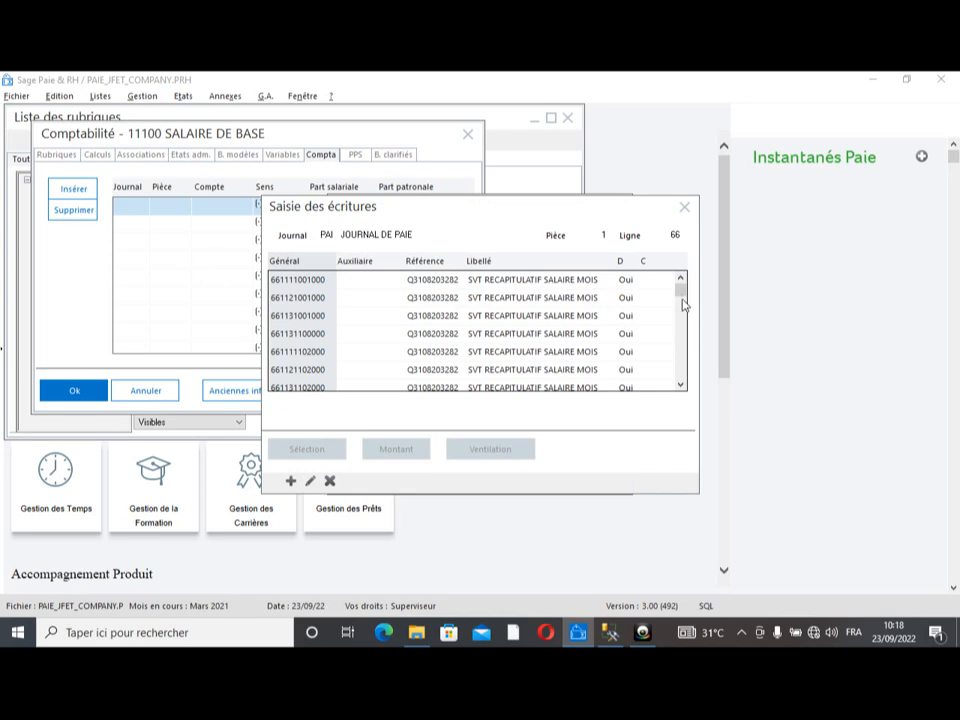
{"action": "left_click_drag", "start_coordinate": [681, 291], "coordinate": [688, 382]}
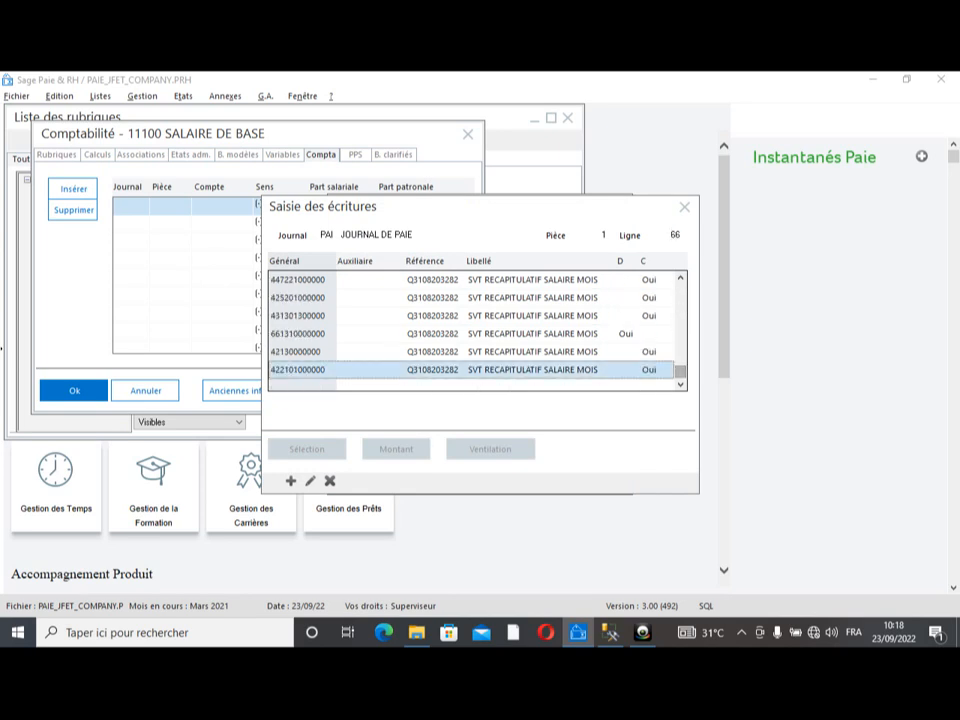
{"action": "left_click", "coordinate": [290, 482]}
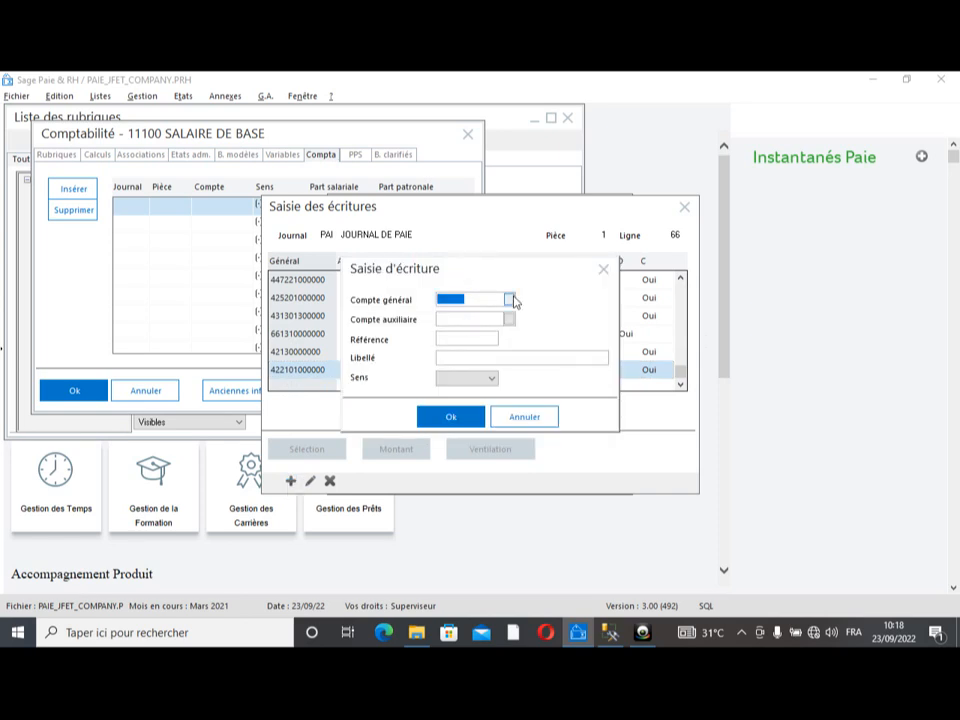
{"action": "type", "text": "6611"}
{"action": "left_click", "coordinate": [509, 301]}
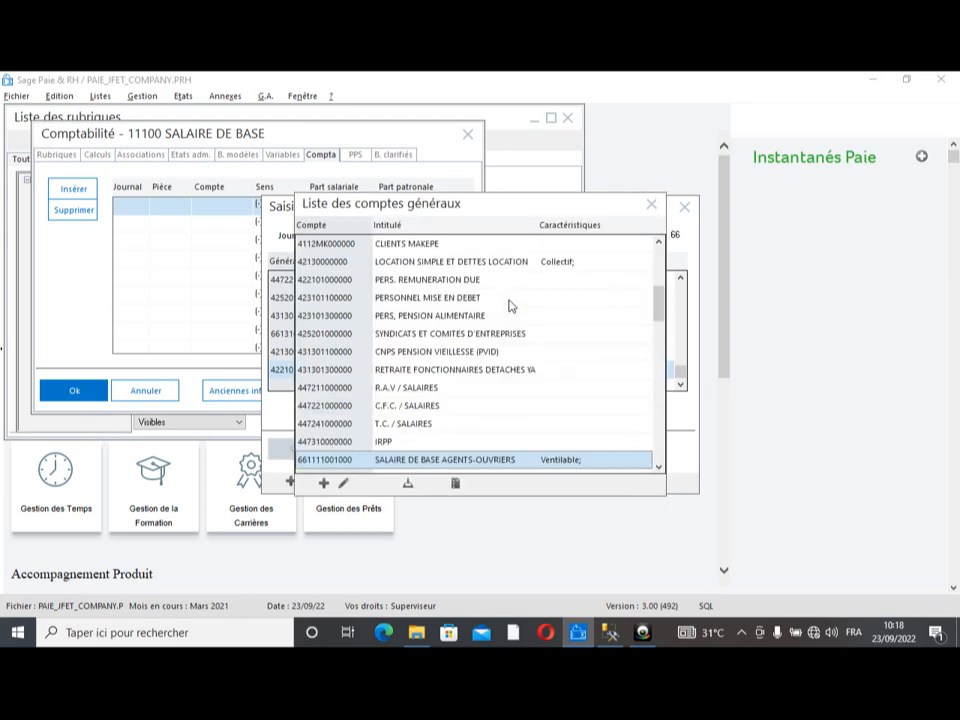
{"action": "left_click", "coordinate": [659, 467]}
{"action": "left_click", "coordinate": [659, 467]}
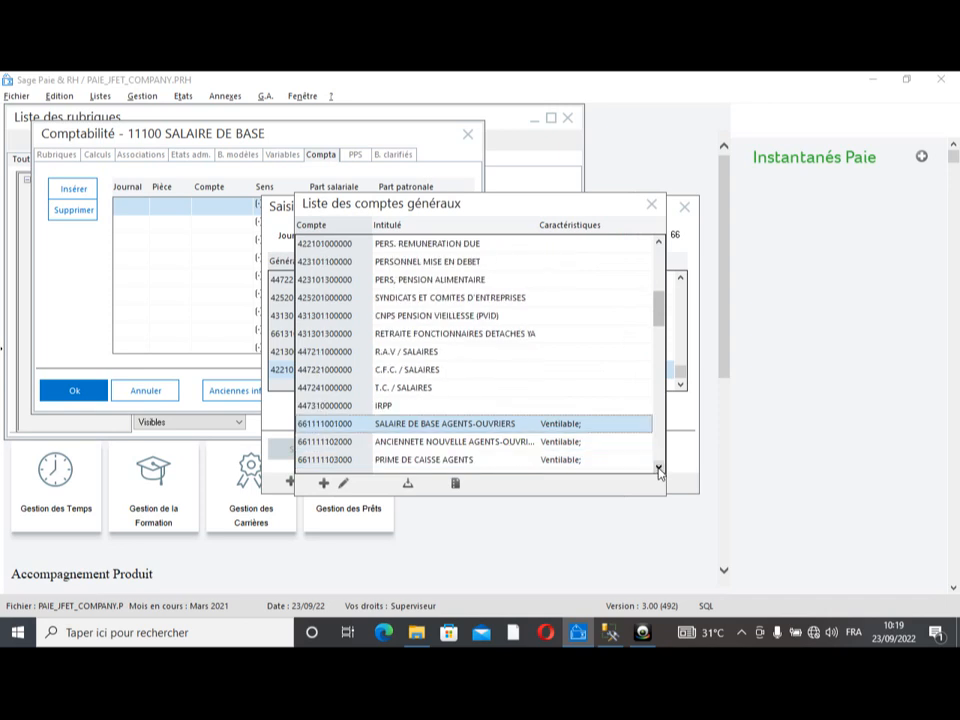
{"action": "double_click", "coordinate": [435, 424]}
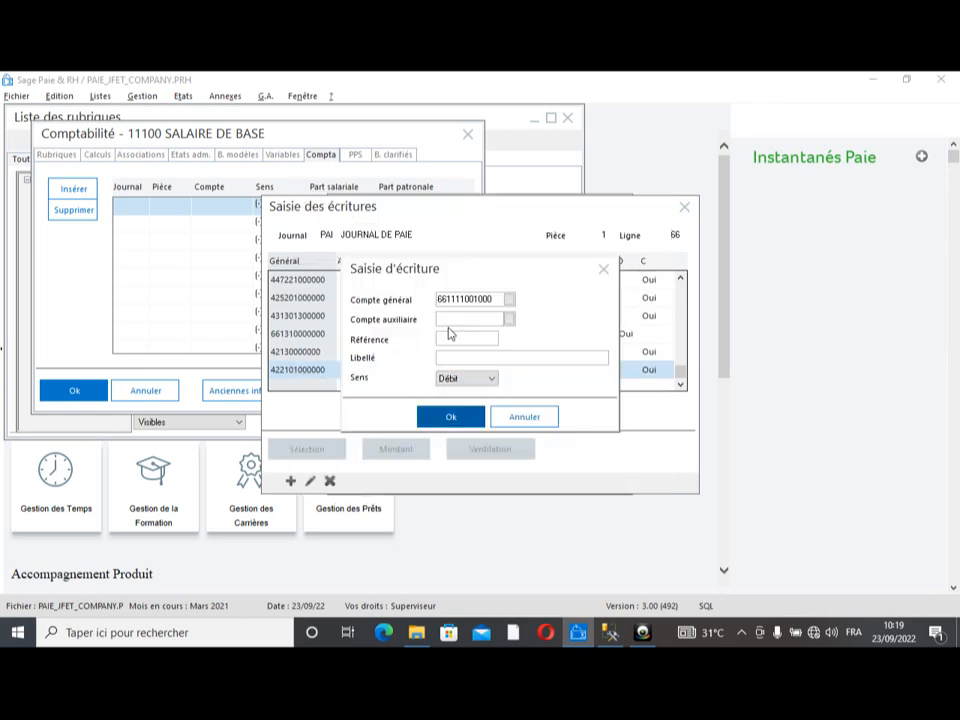
Give the entry the reference SAL and the label CONSTATATION SALAIRE DE BASE, and validate it
{"action": "left_click", "coordinate": [453, 337]}
{"action": "type", "text": "SALA"}
{"action": "key", "text": "Tab"}
{"action": "type", "text": "CONSTATATION"}
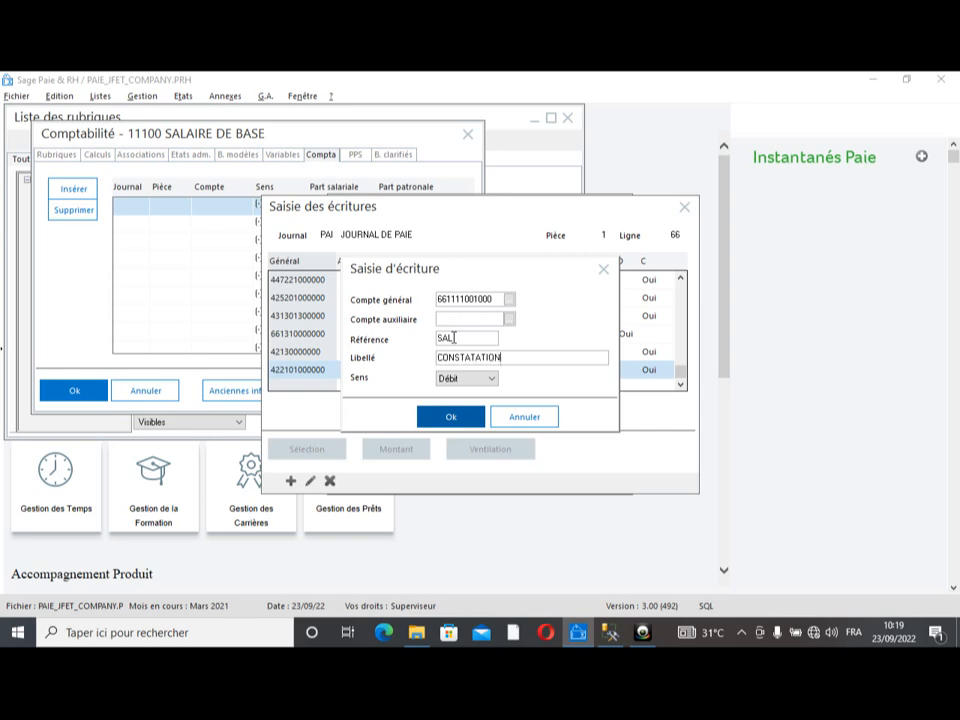
{"action": "type", "text": " SALAIRE DE BASE"}
{"action": "left_click", "coordinate": [451, 417]}
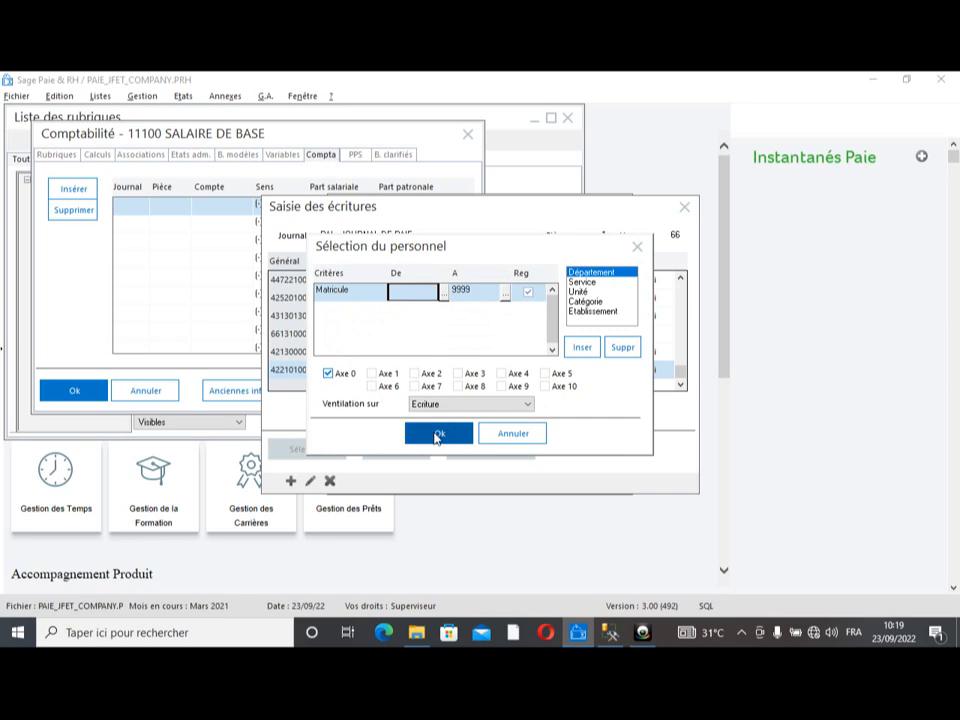
Set the entry's Ventilation sur to Département in the personnel selection and validate it
{"action": "left_click", "coordinate": [527, 405]}
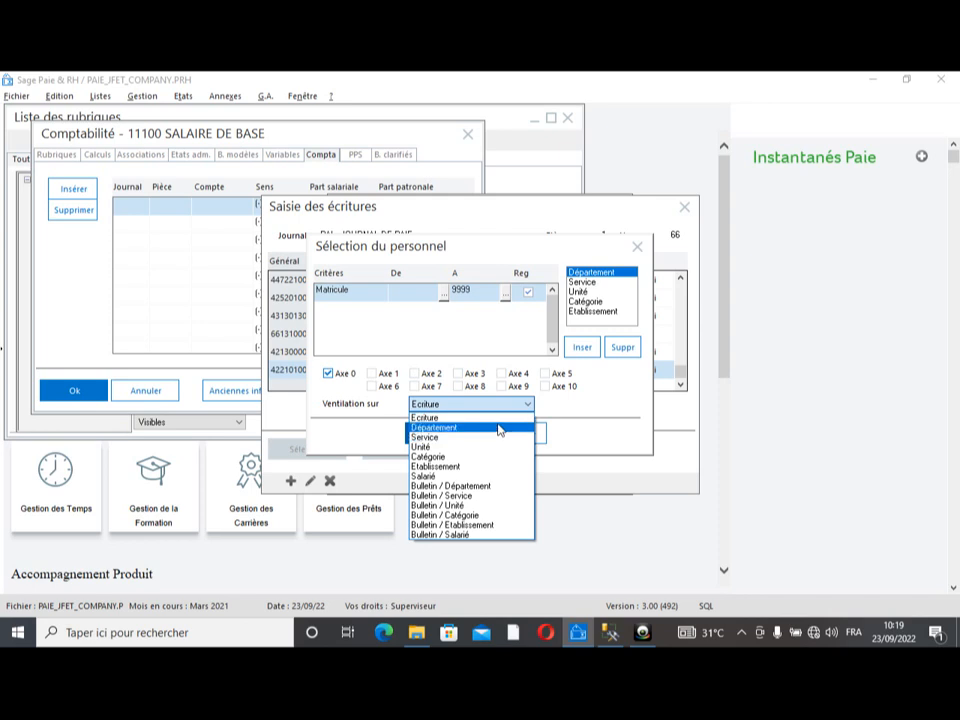
{"action": "left_click", "coordinate": [498, 426]}
{"action": "left_click", "coordinate": [439, 433]}
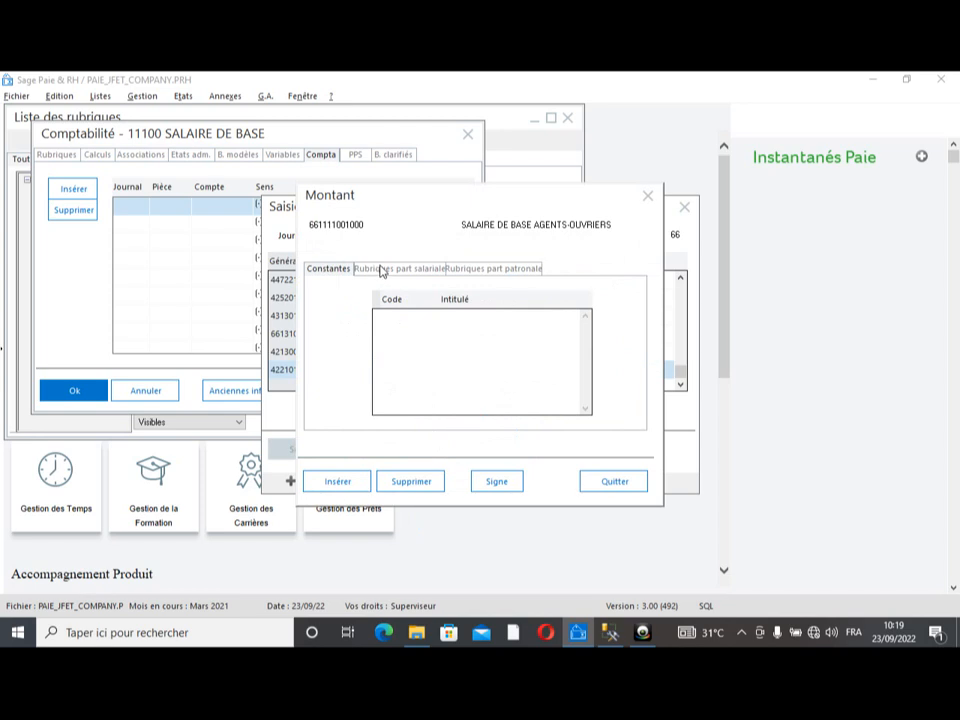
Start inserting a rubrique into the entry amount's Rubriques part salariale
{"action": "left_click", "coordinate": [384, 272]}
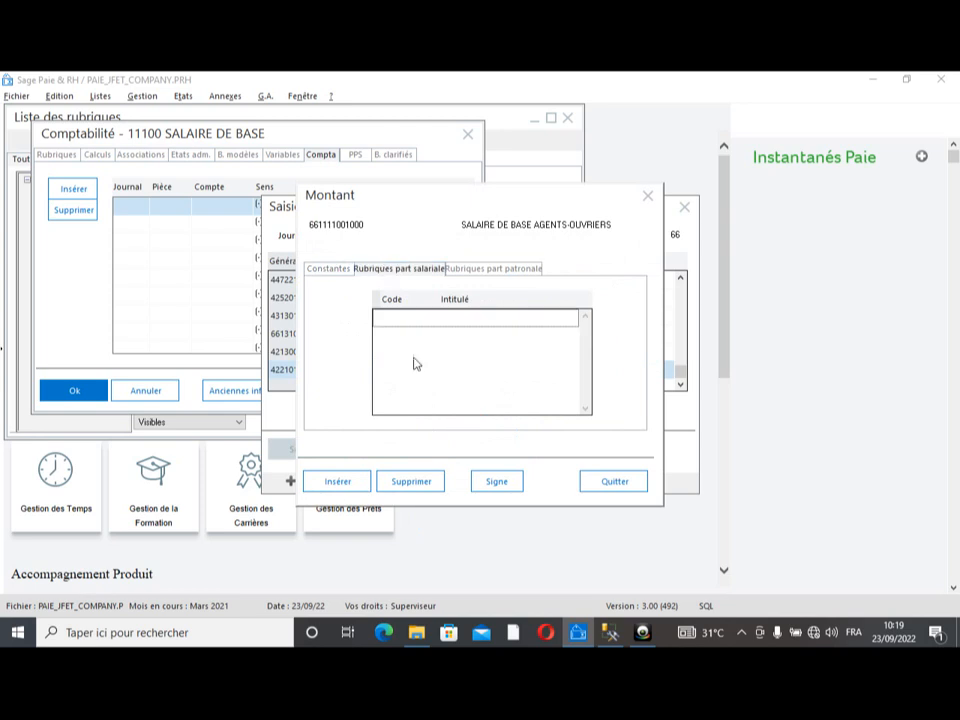
{"action": "left_click", "coordinate": [338, 482]}
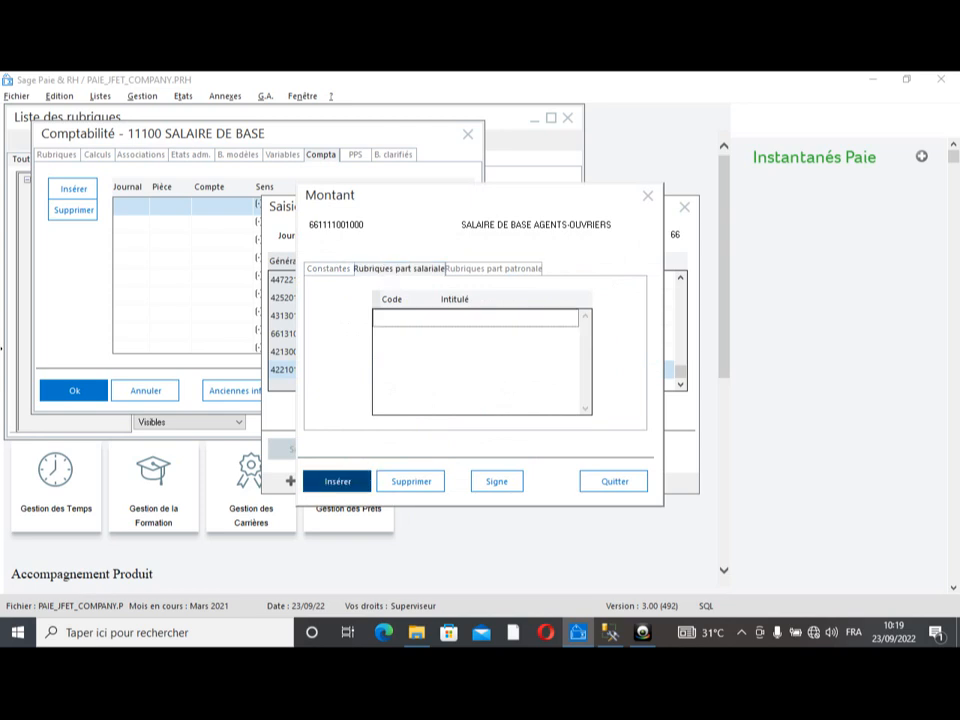
{"action": "left_click", "coordinate": [472, 382]}
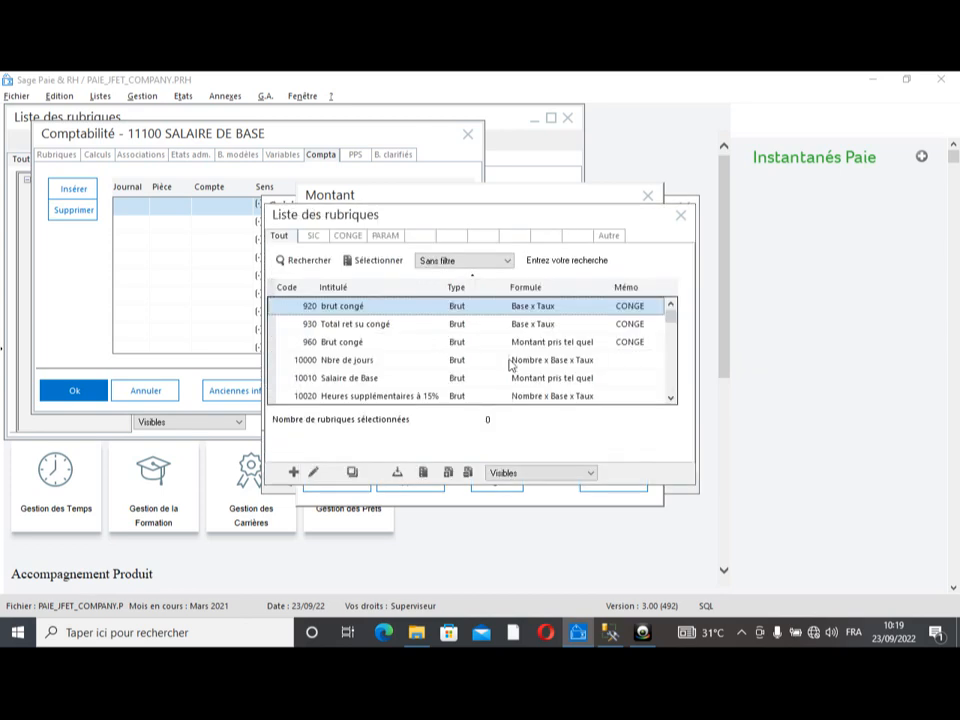
Look through the list of rubriques for one to add to the entry amount's part salariale, and close the list
{"action": "left_click", "coordinate": [670, 397]}
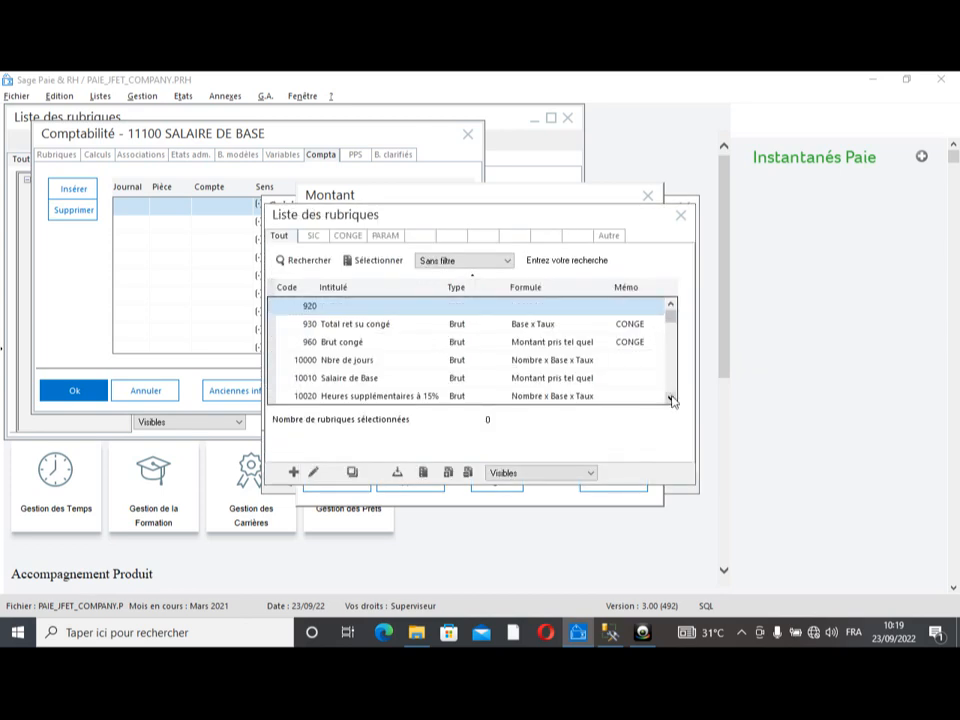
{"action": "left_click", "coordinate": [671, 398]}
{"action": "left_click", "coordinate": [671, 398]}
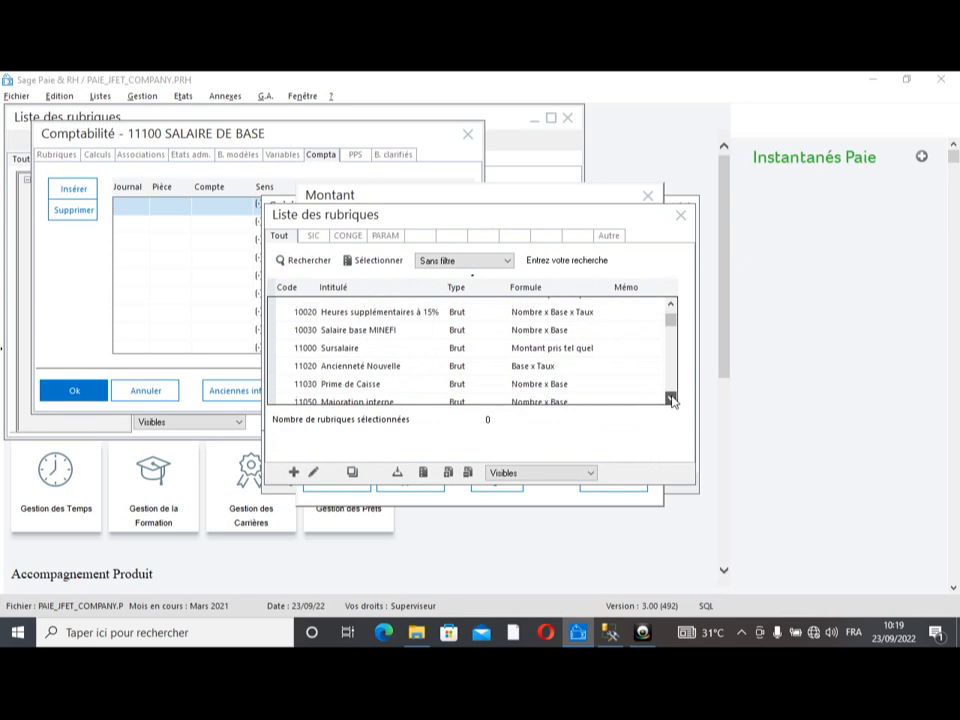
{"action": "left_click", "coordinate": [671, 398]}
{"action": "left_click", "coordinate": [671, 398]}
{"action": "left_click", "coordinate": [671, 398]}
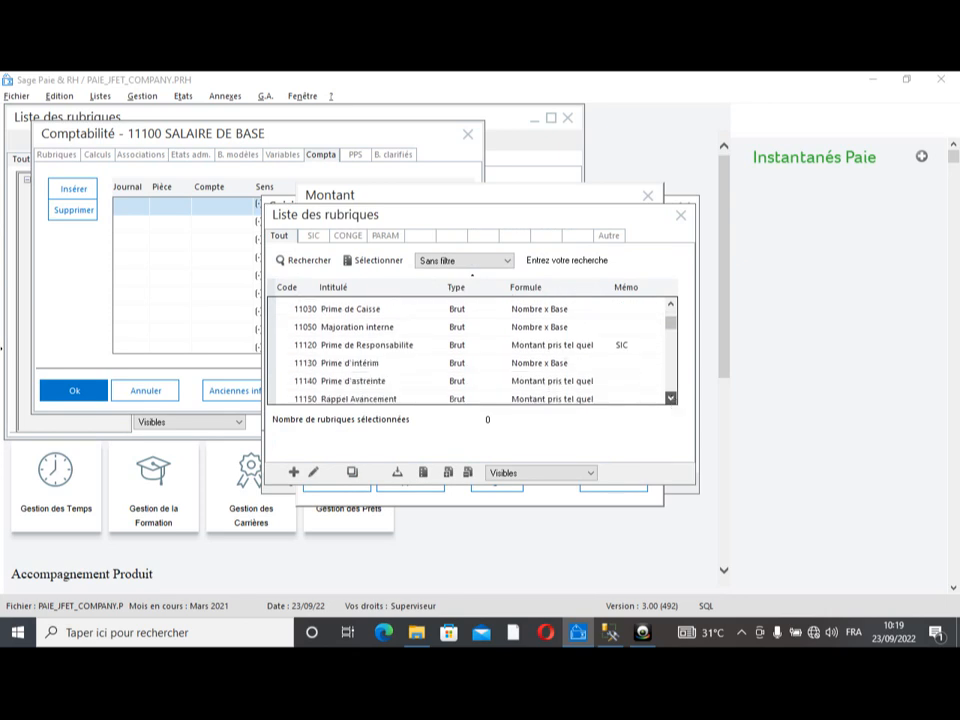
{"action": "left_click", "coordinate": [671, 398]}
{"action": "left_click", "coordinate": [671, 398]}
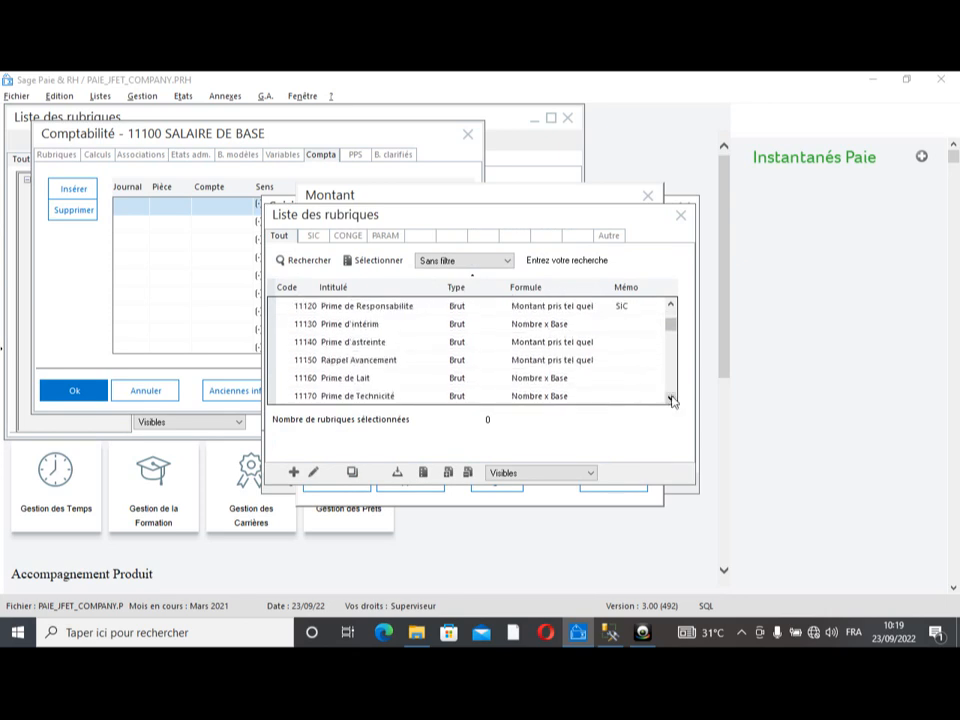
{"action": "left_click", "coordinate": [671, 398]}
{"action": "left_click", "coordinate": [671, 398]}
{"action": "left_click", "coordinate": [671, 398]}
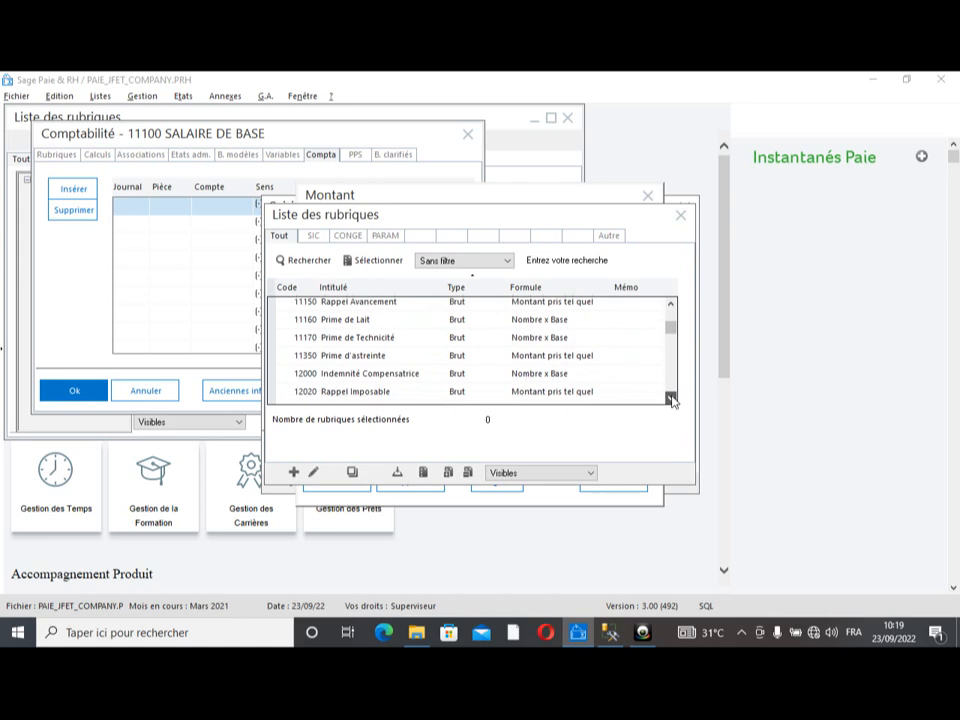
{"action": "left_click", "coordinate": [671, 398]}
{"action": "left_click", "coordinate": [671, 398]}
{"action": "left_click", "coordinate": [671, 398]}
{"action": "left_click", "coordinate": [671, 398]}
{"action": "left_click", "coordinate": [671, 398]}
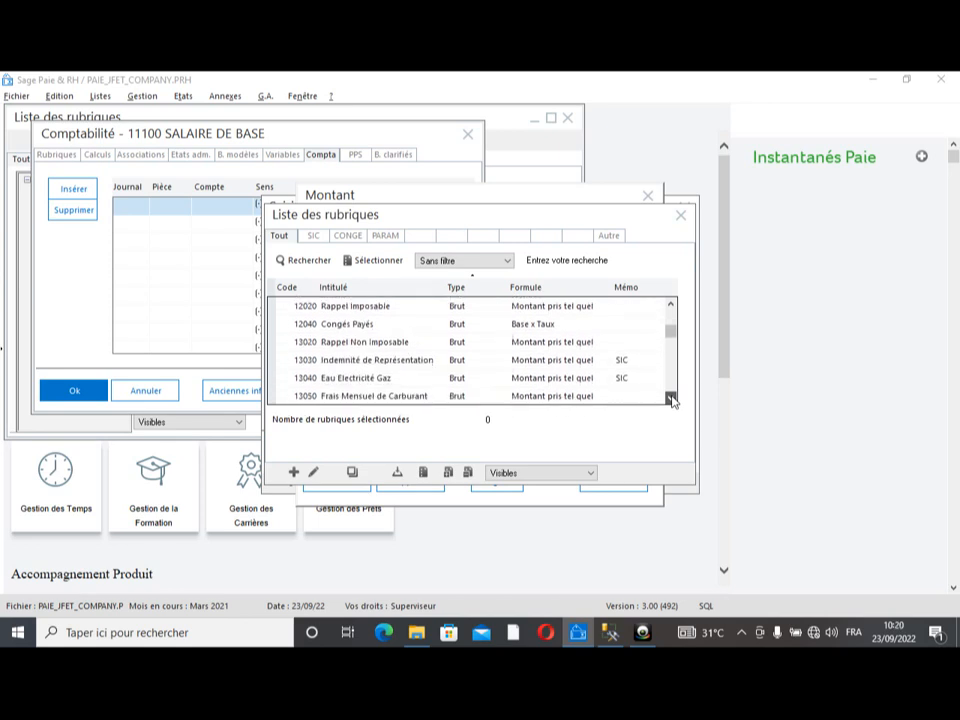
{"action": "left_click", "coordinate": [671, 398]}
{"action": "left_click", "coordinate": [671, 398]}
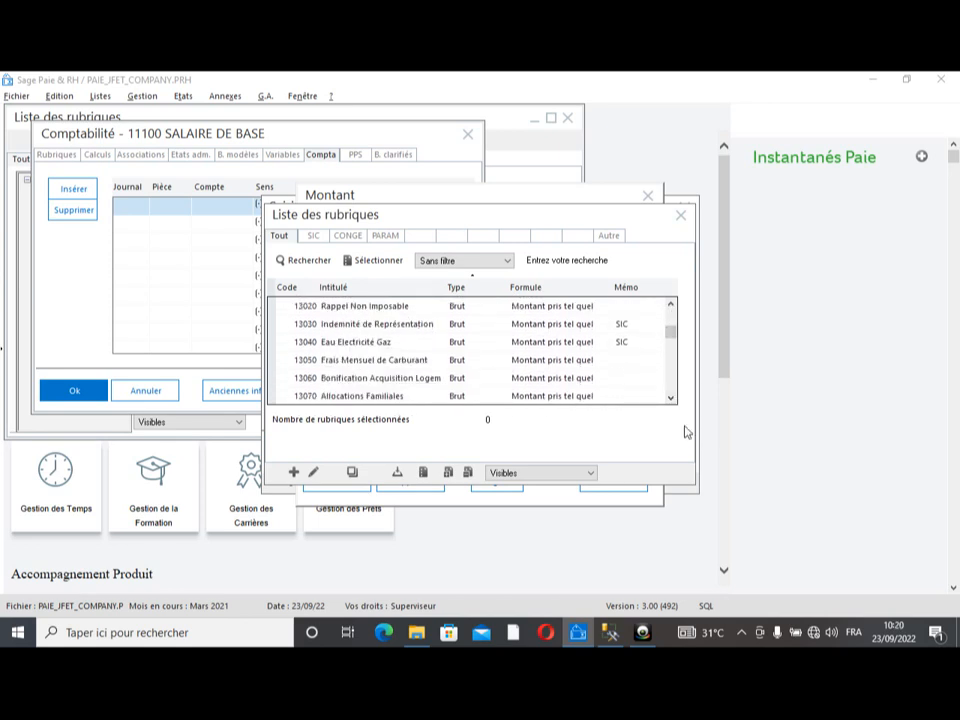
{"action": "left_click", "coordinate": [671, 398]}
{"action": "left_click", "coordinate": [671, 398]}
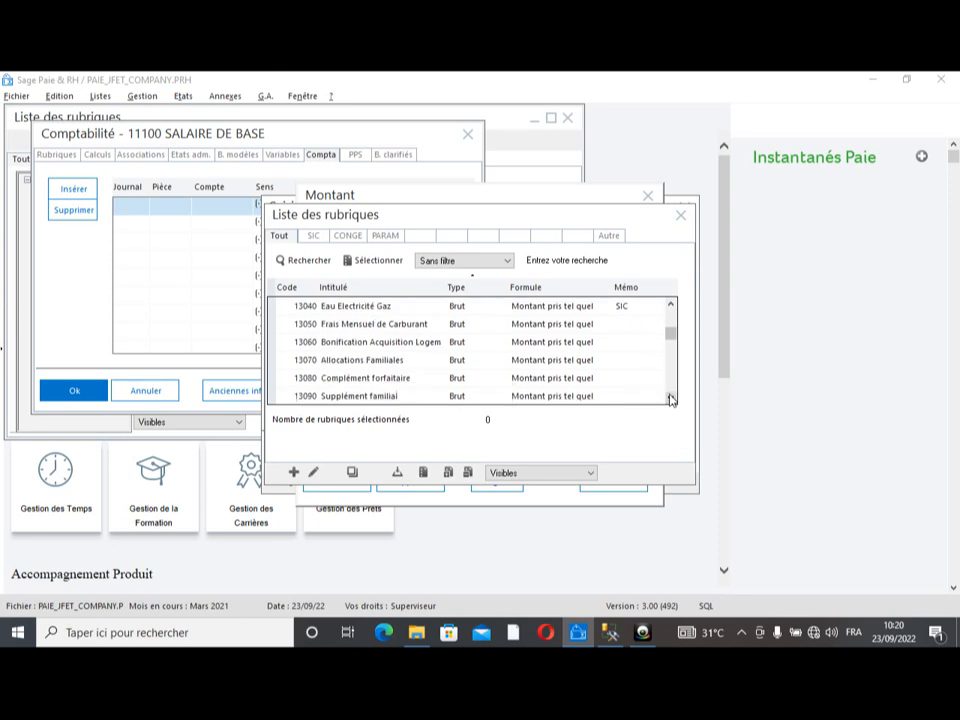
{"action": "left_click_drag", "start_coordinate": [671, 398], "coordinate": [671, 306]}
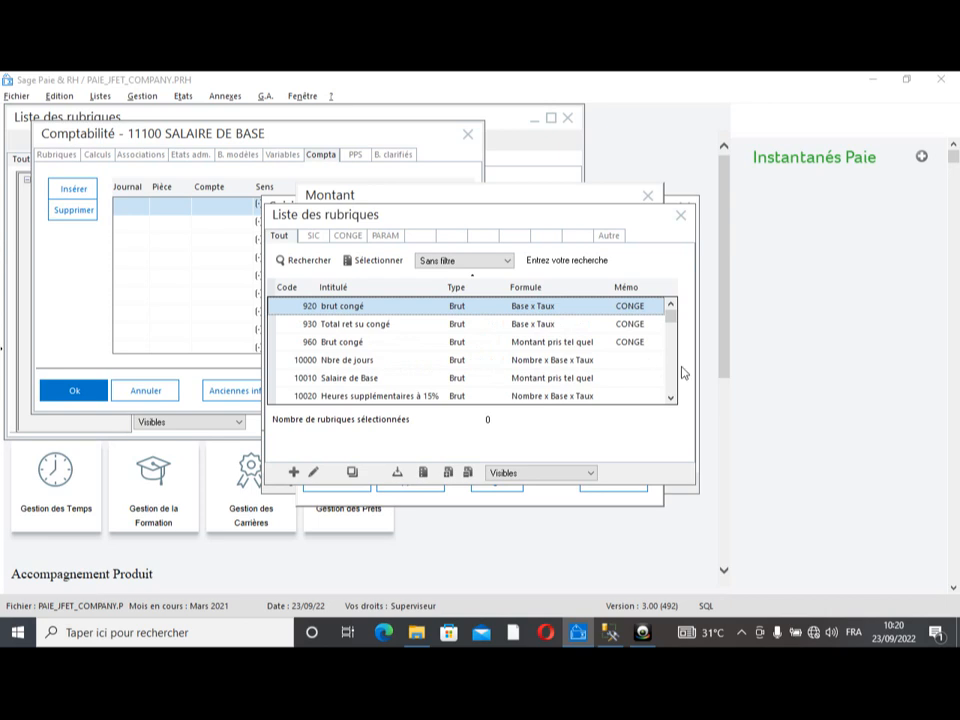
{"action": "left_click", "coordinate": [681, 216]}
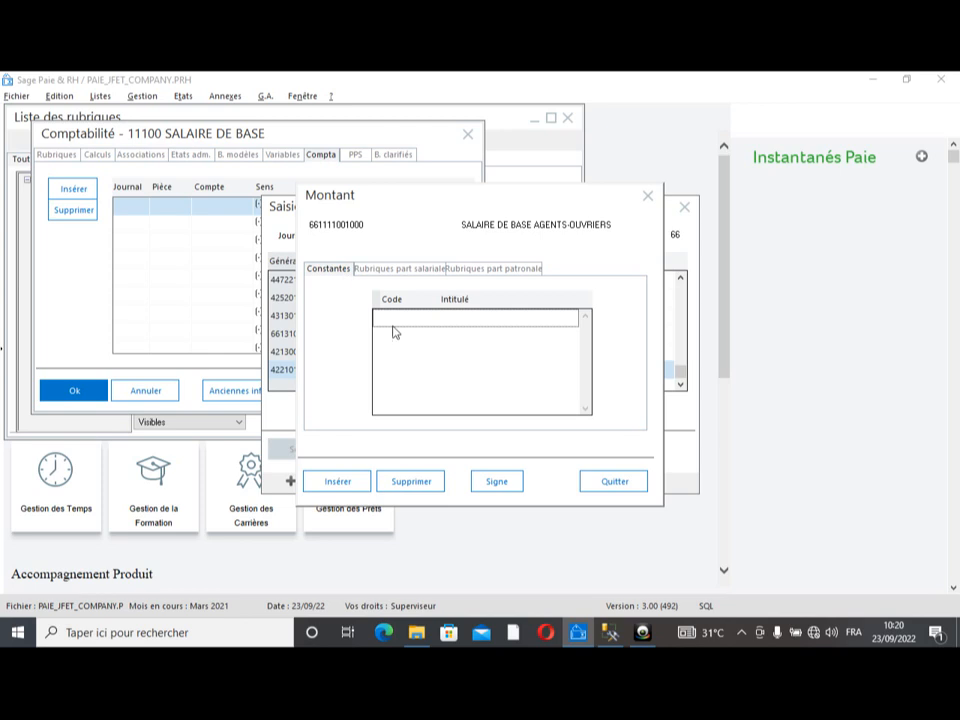
Insert the SALBASE Salaire de base constant into the entry's amount as an element to add, and close the entry and pièce windows
{"action": "left_click", "coordinate": [341, 482]}
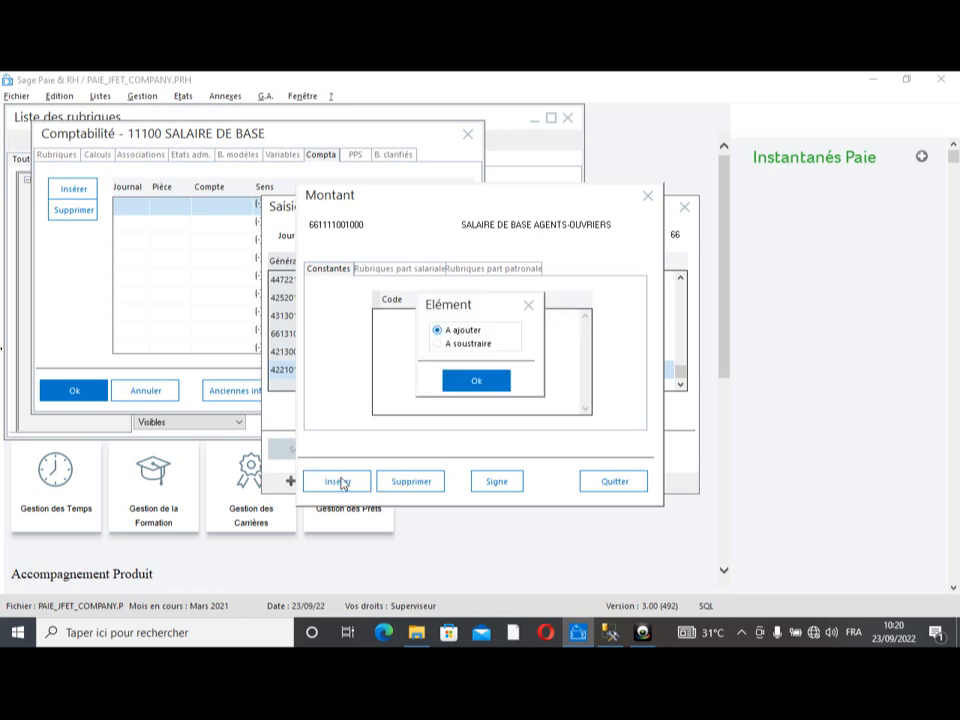
{"action": "left_click", "coordinate": [478, 387]}
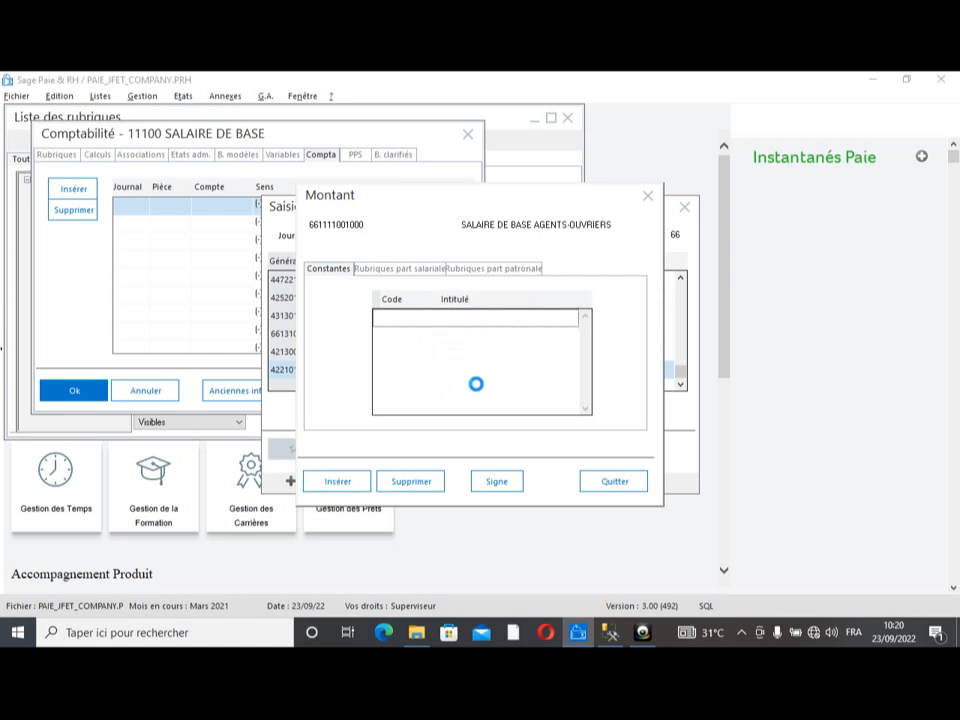
{"action": "scroll", "coordinate": [478, 390], "scroll_direction": "down", "scroll_amount": 15}
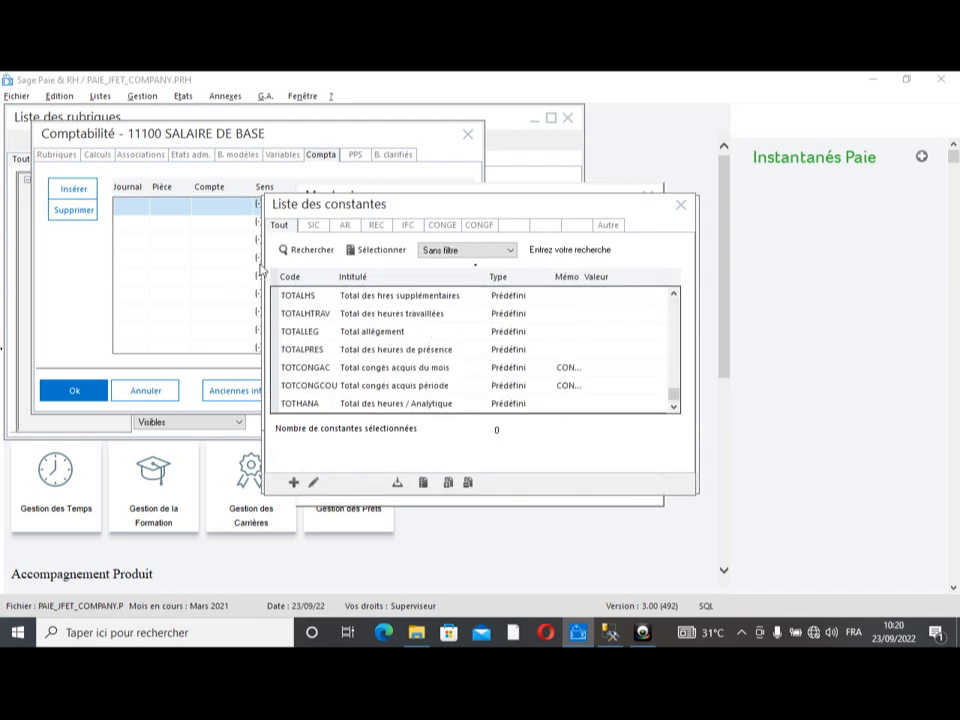
{"action": "left_click", "coordinate": [292, 276]}
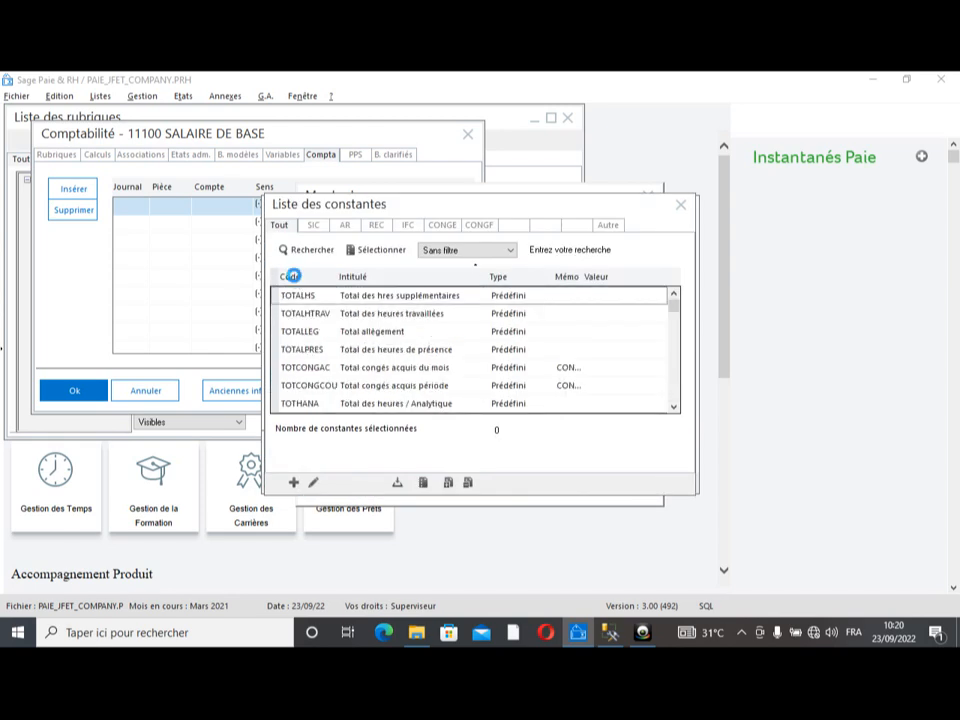
{"action": "key", "text": "s"}
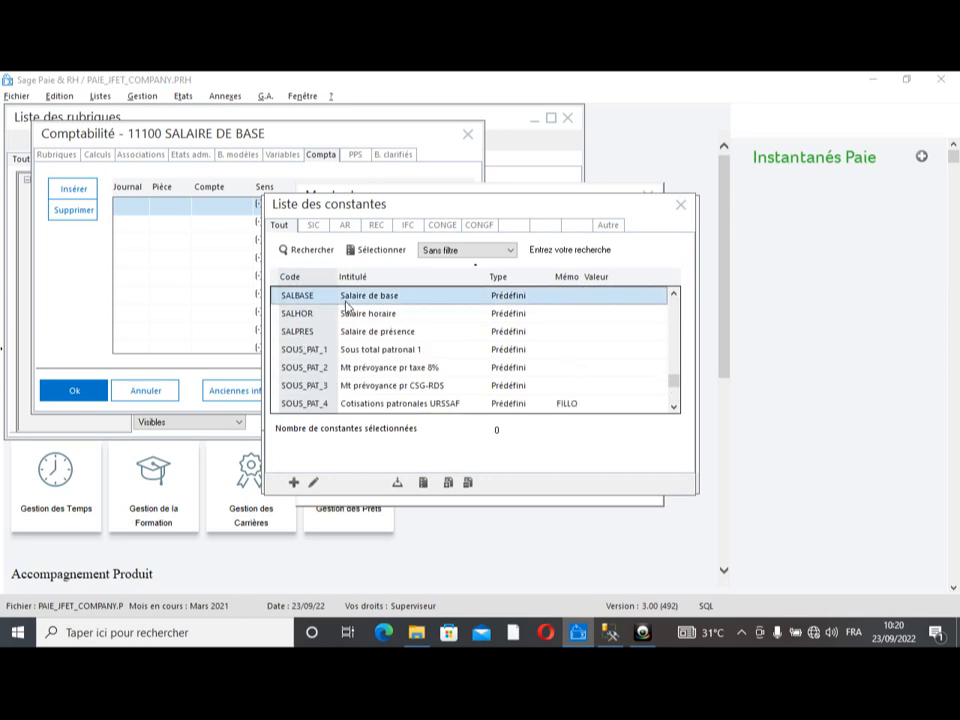
{"action": "double_click", "coordinate": [346, 299]}
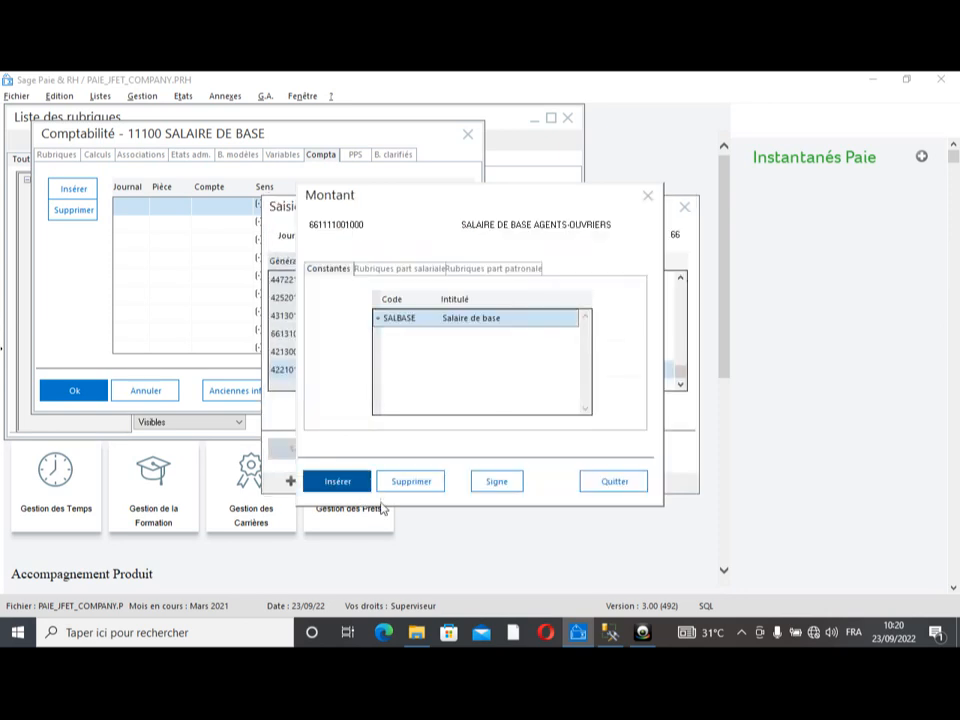
{"action": "left_click", "coordinate": [617, 485]}
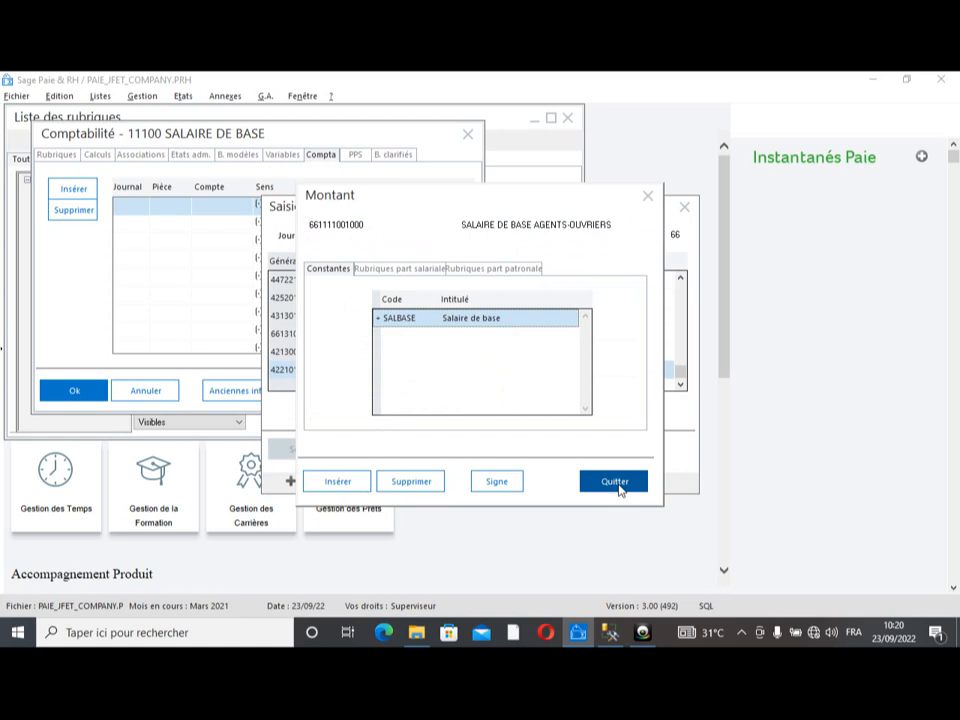
{"action": "left_click", "coordinate": [648, 197]}
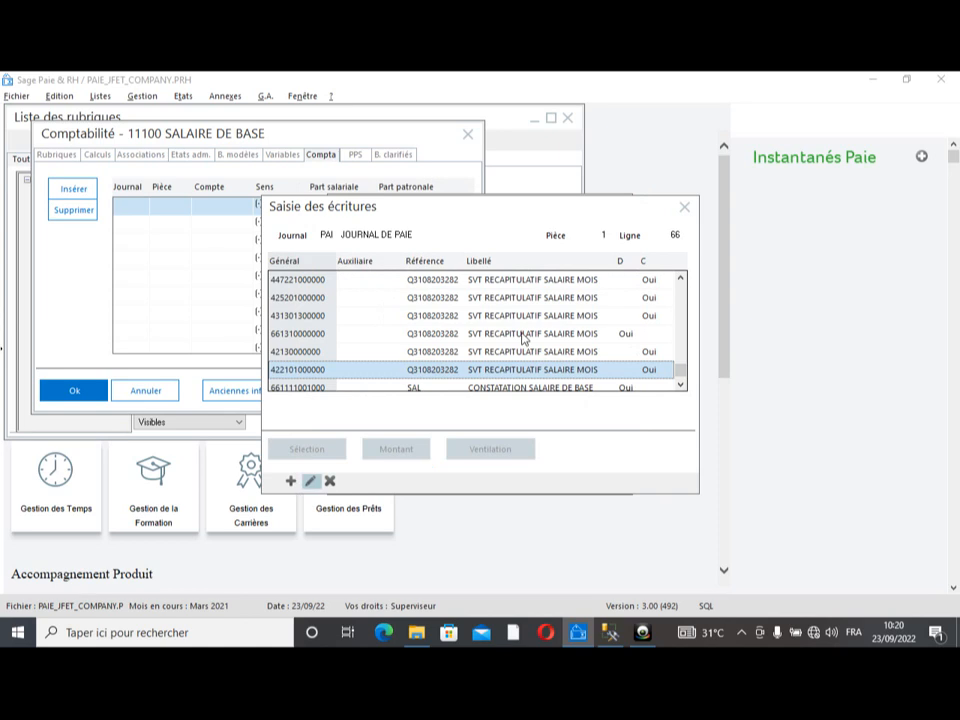
{"action": "left_click", "coordinate": [684, 208]}
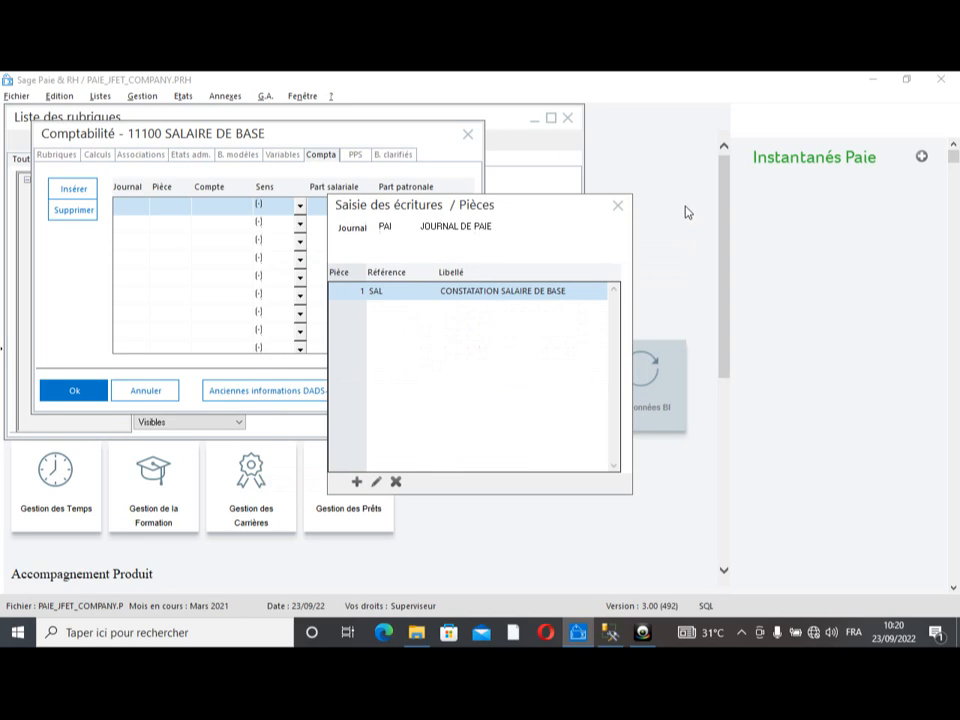
{"action": "left_click", "coordinate": [615, 206]}
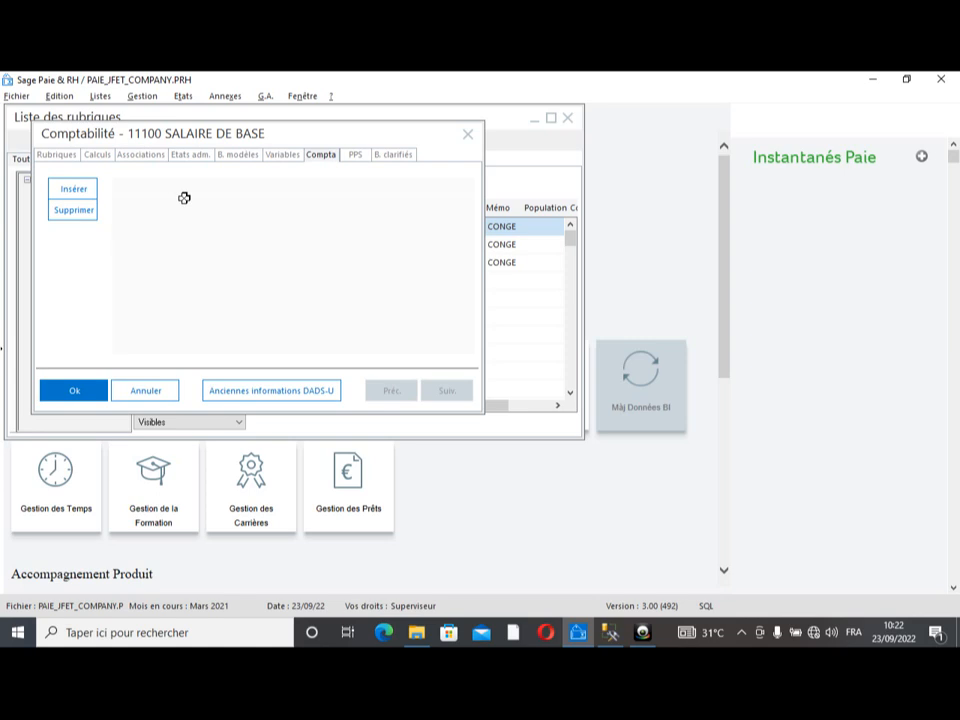
{"action": "left_click", "coordinate": [72, 190]}
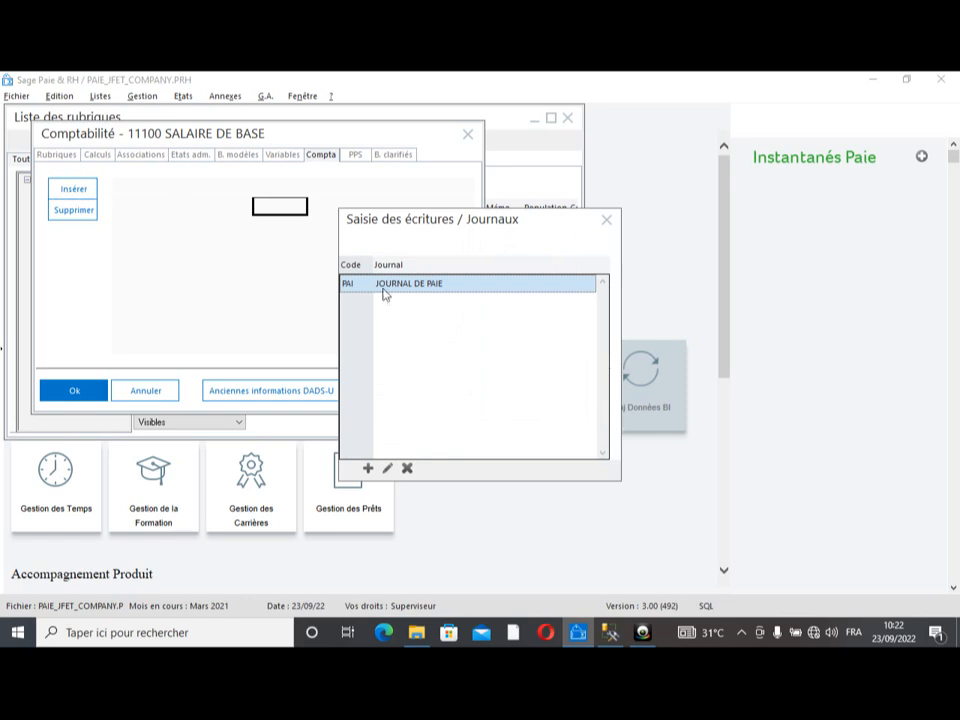
{"action": "double_click", "coordinate": [385, 288]}
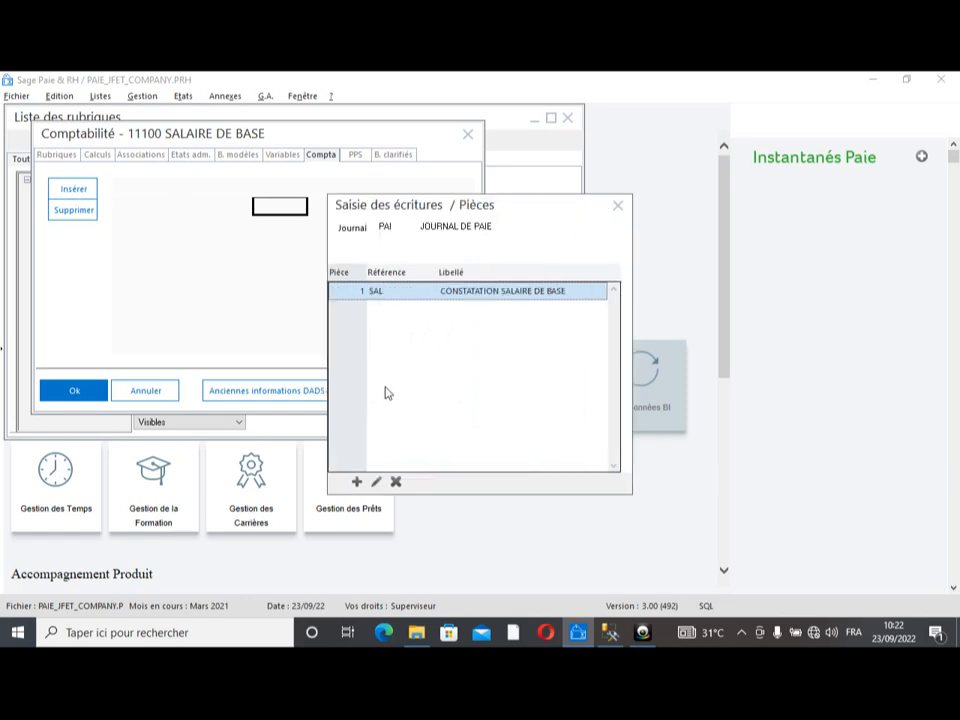
{"action": "double_click", "coordinate": [388, 292]}
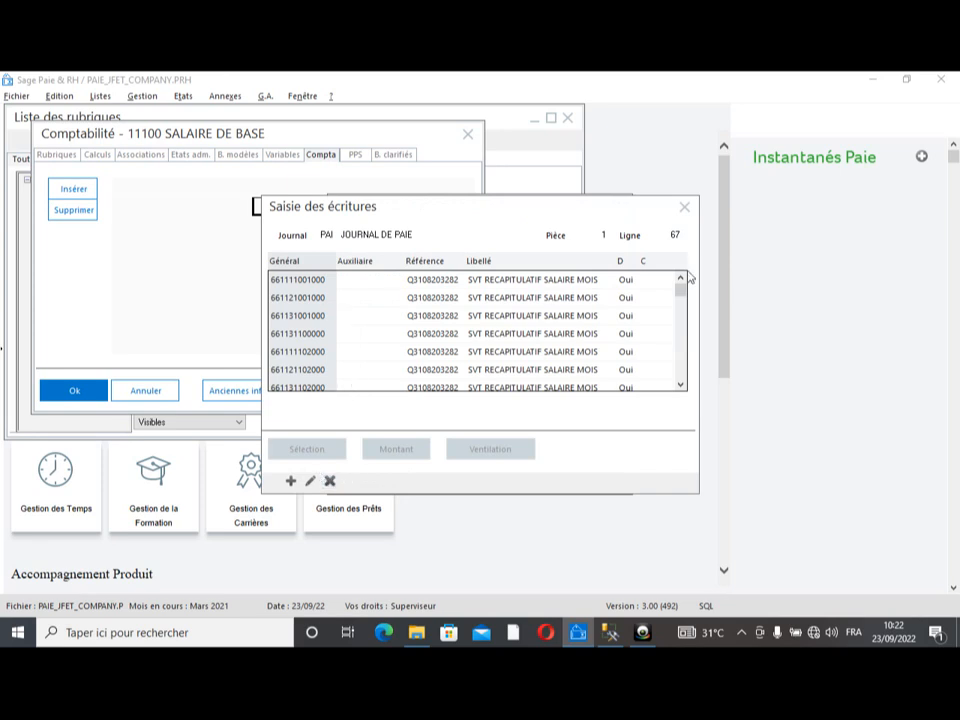
{"action": "left_click", "coordinate": [518, 283]}
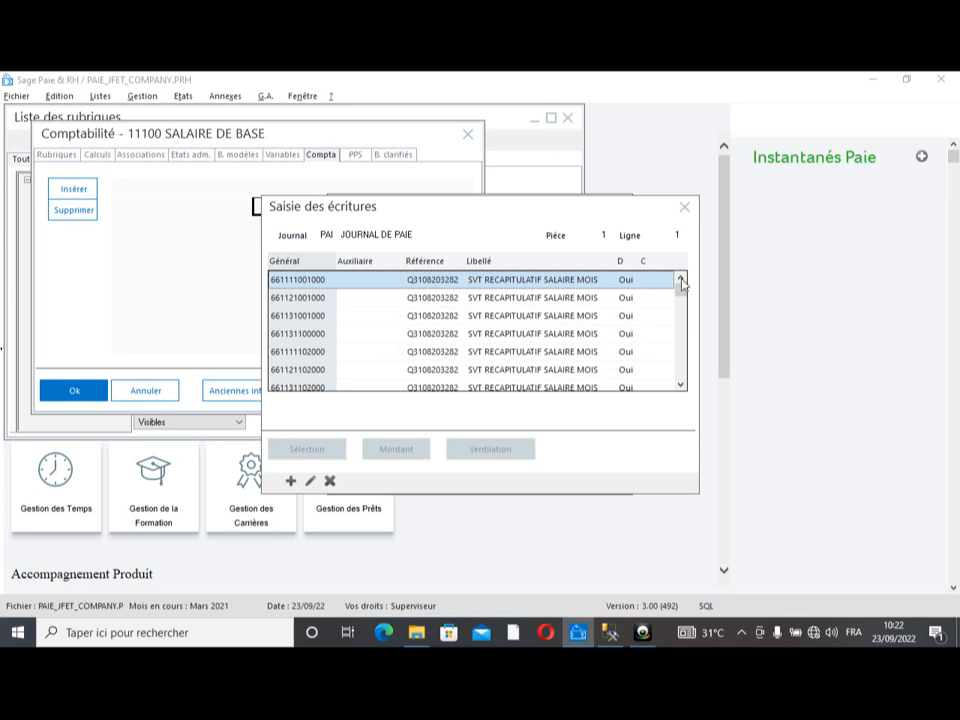
{"action": "left_click_drag", "start_coordinate": [683, 292], "coordinate": [683, 380]}
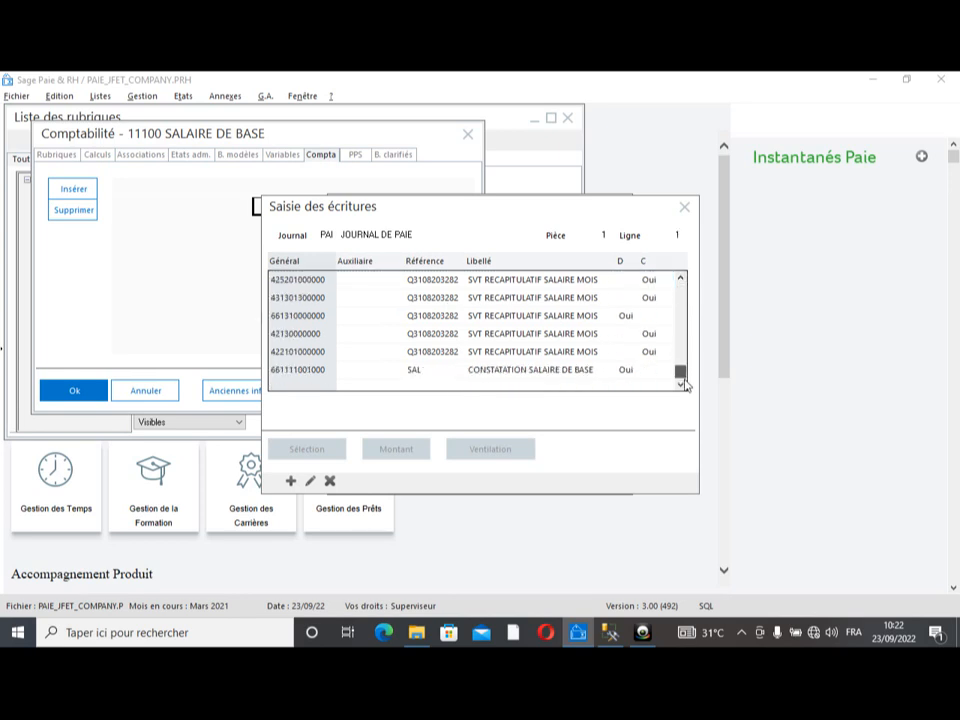
{"action": "left_click", "coordinate": [329, 376]}
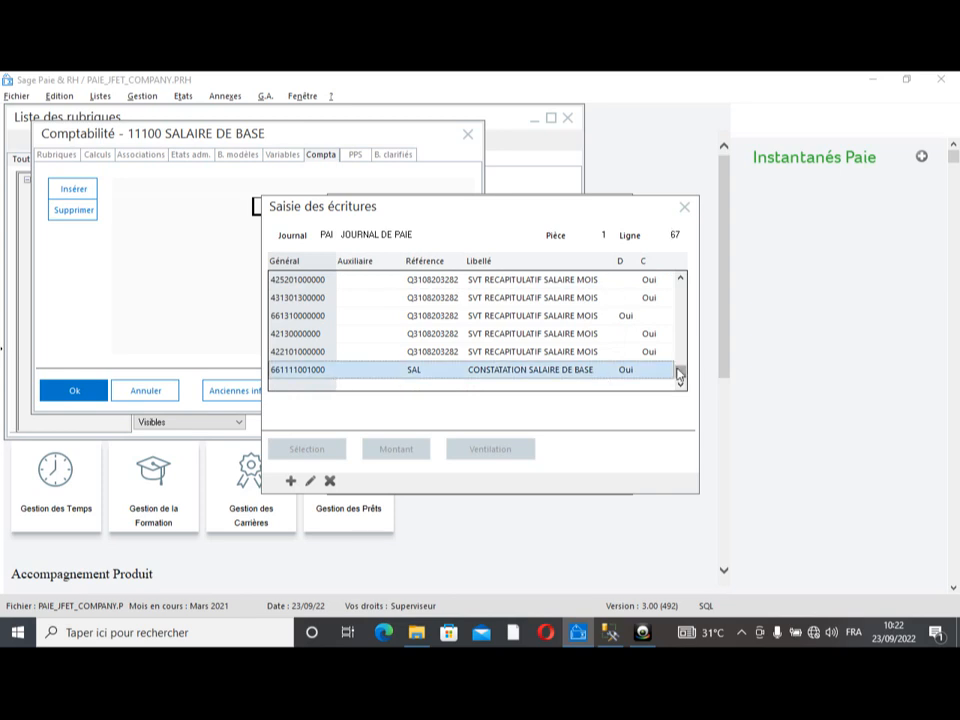
{"action": "left_click_drag", "start_coordinate": [680, 374], "coordinate": [683, 275]}
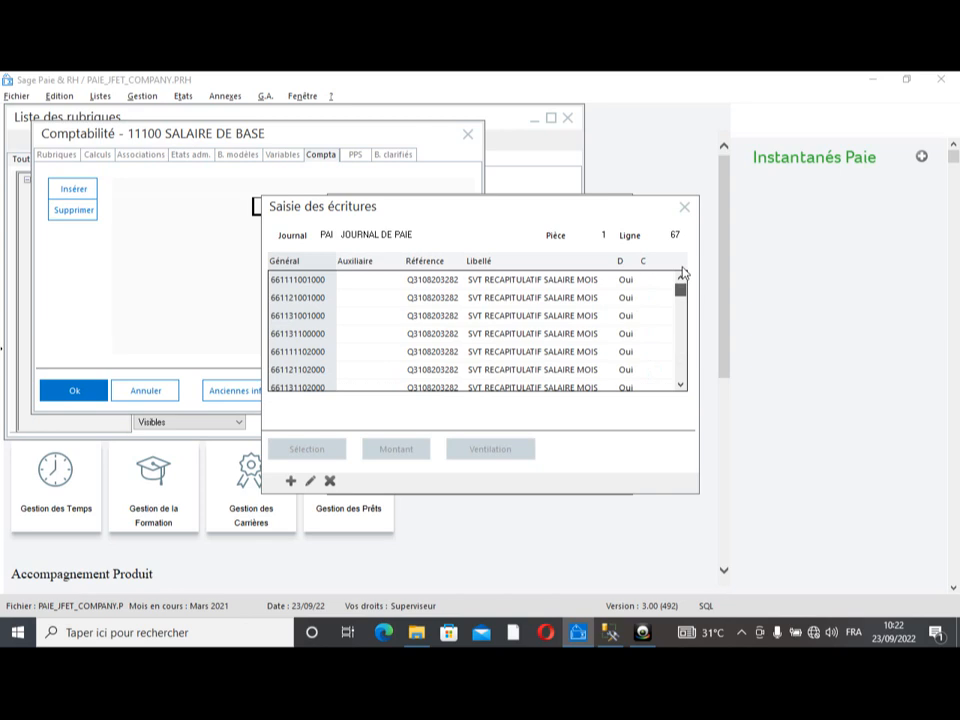
{"action": "left_click", "coordinate": [314, 281]}
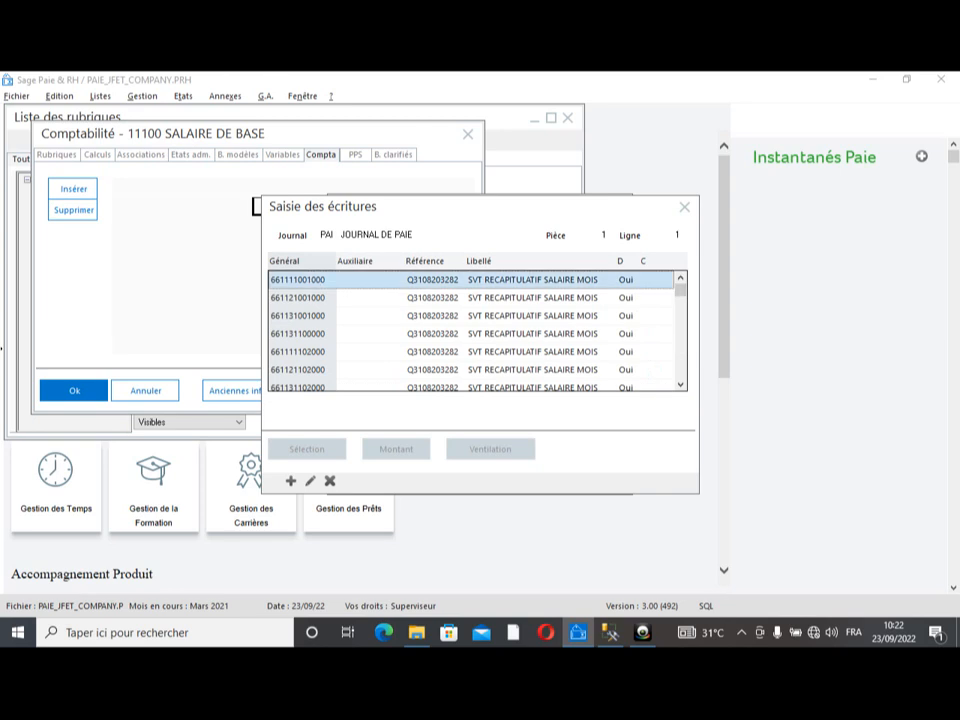
{"action": "left_click_drag", "start_coordinate": [683, 295], "coordinate": [684, 378]}
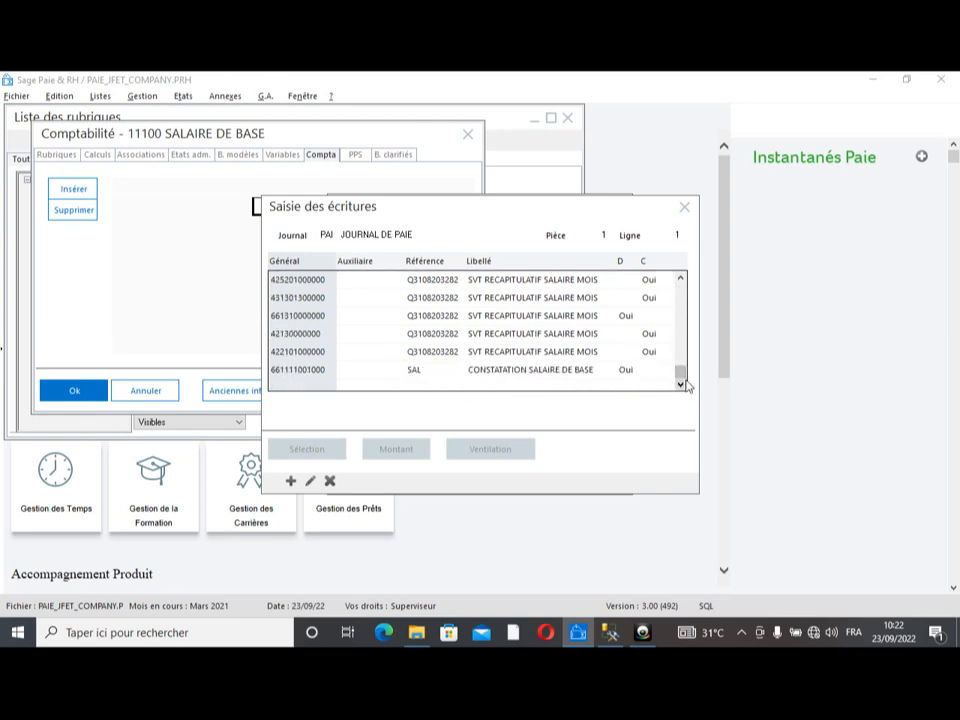
{"action": "left_click", "coordinate": [400, 372]}
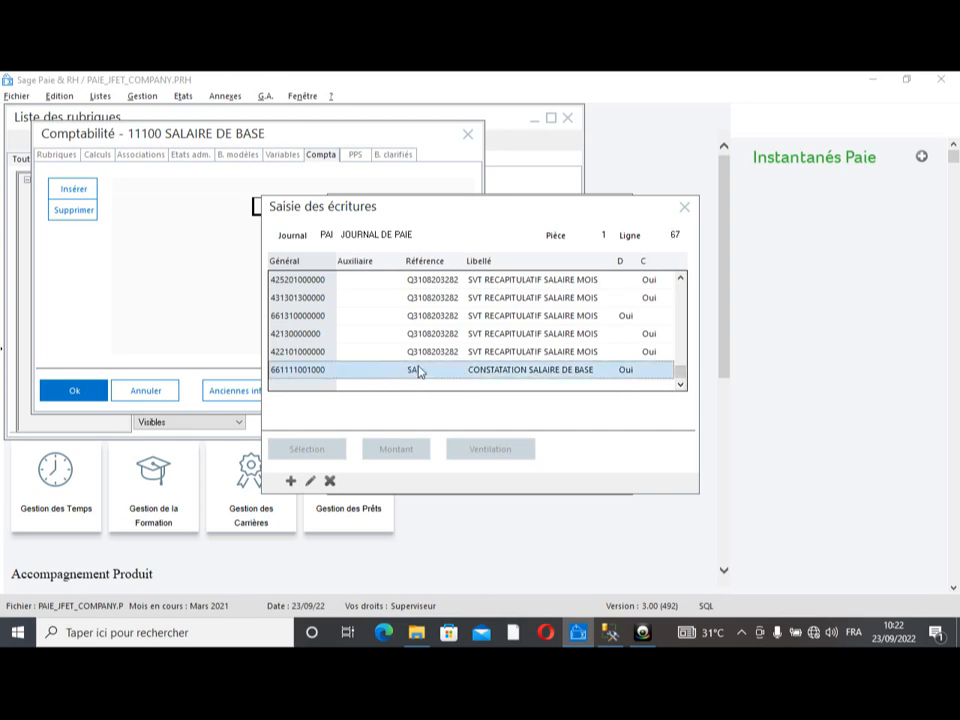
{"action": "left_click", "coordinate": [418, 338]}
{"action": "left_click", "coordinate": [417, 354]}
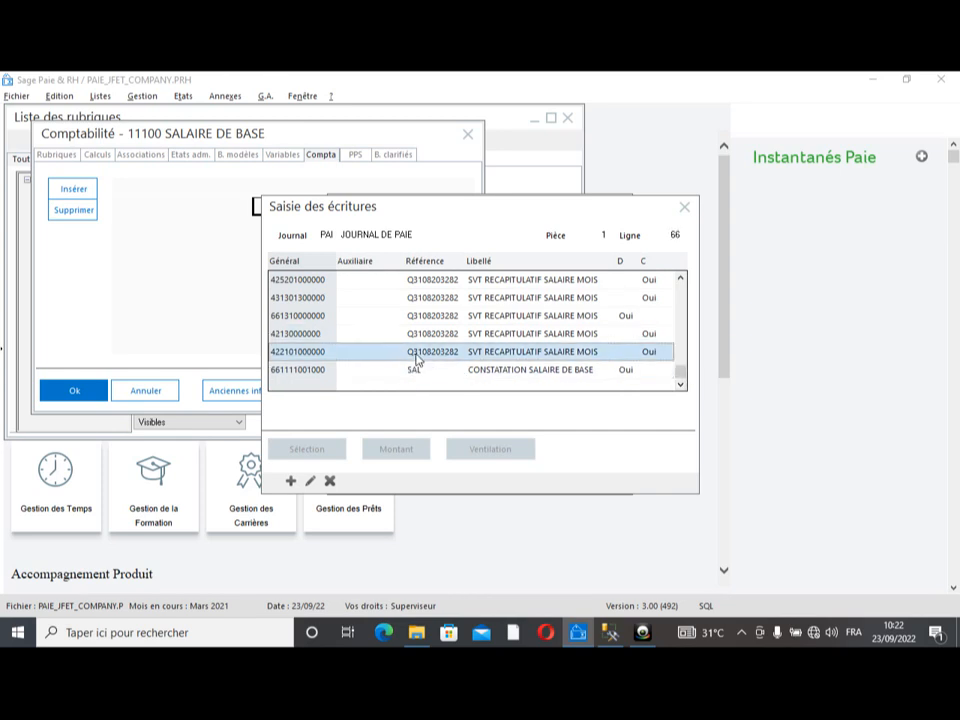
{"action": "left_click", "coordinate": [409, 371]}
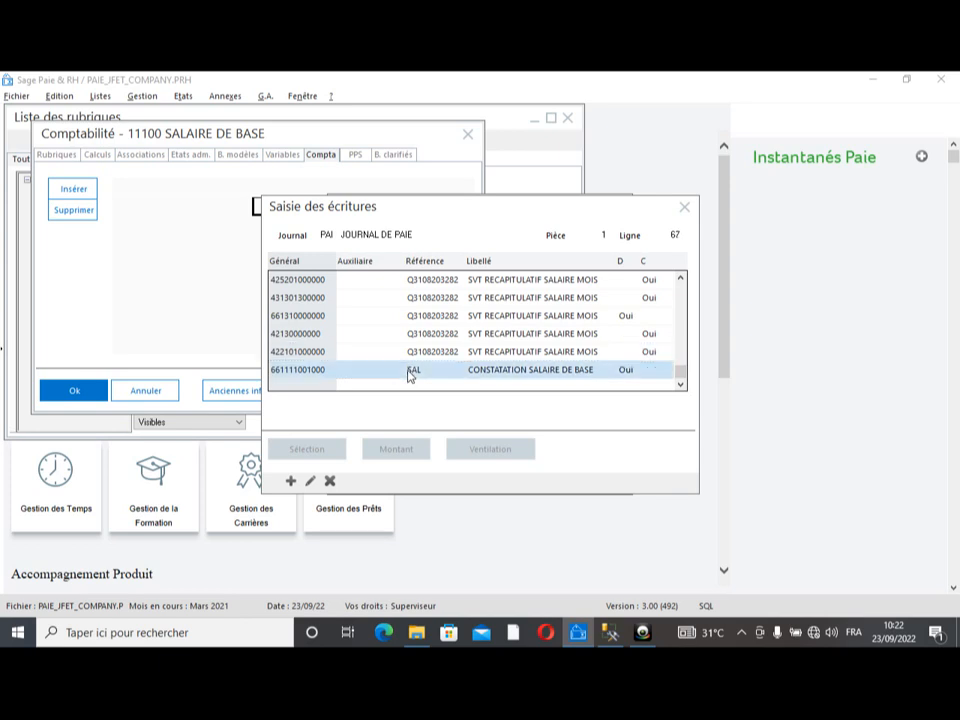
{"action": "double_click", "coordinate": [386, 372]}
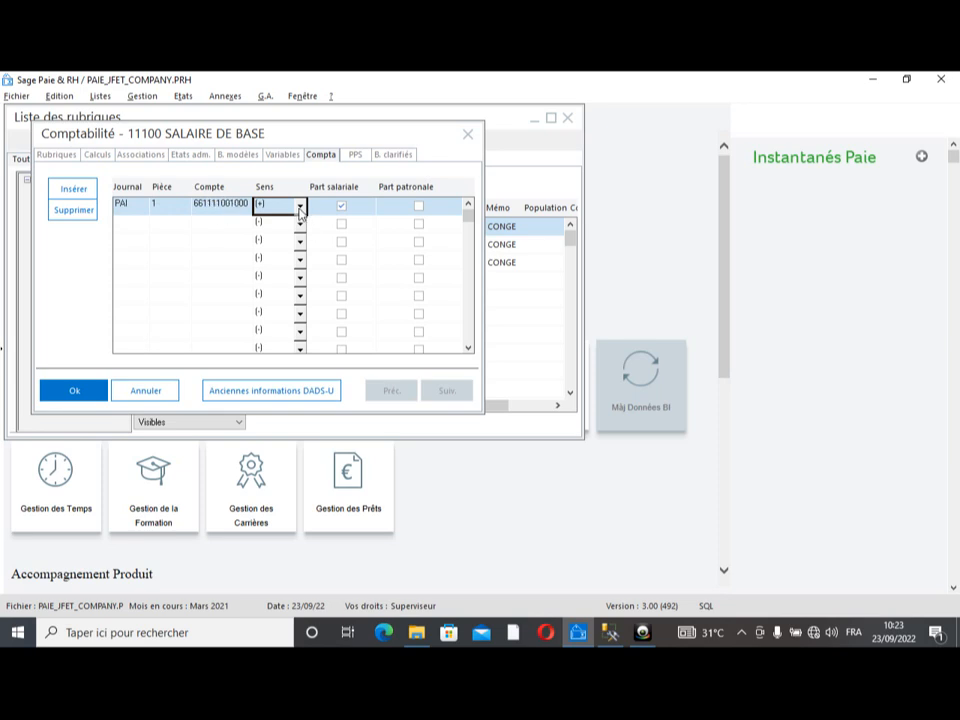
Validate rubrique 11100 SALAIRE DE BASE and accept the reissue of the payslips
{"action": "left_click", "coordinate": [70, 397]}
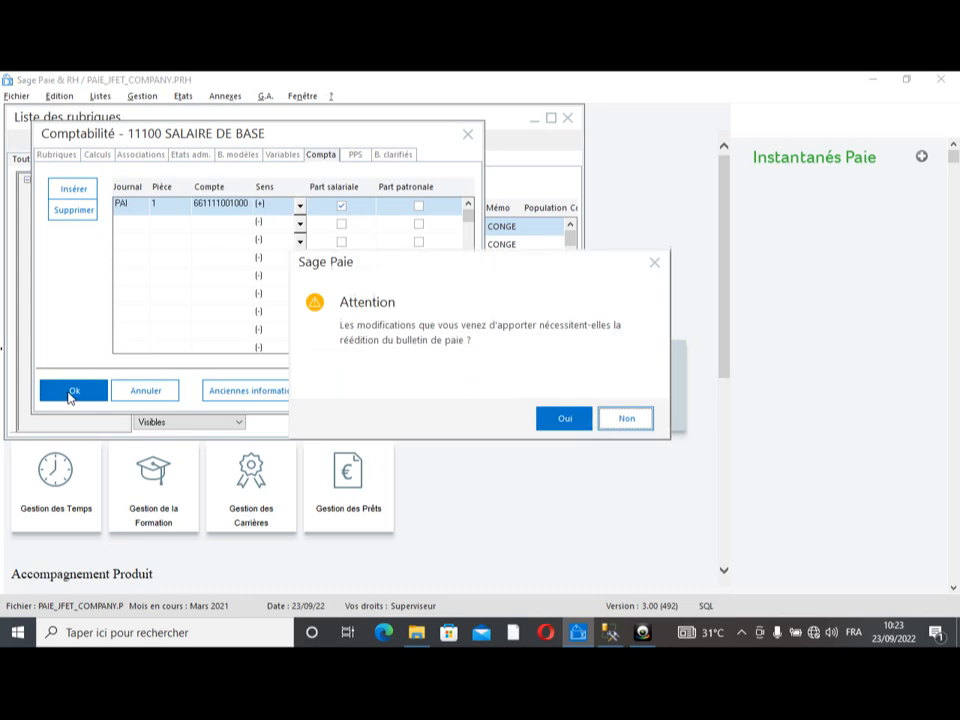
{"action": "left_click", "coordinate": [566, 420]}
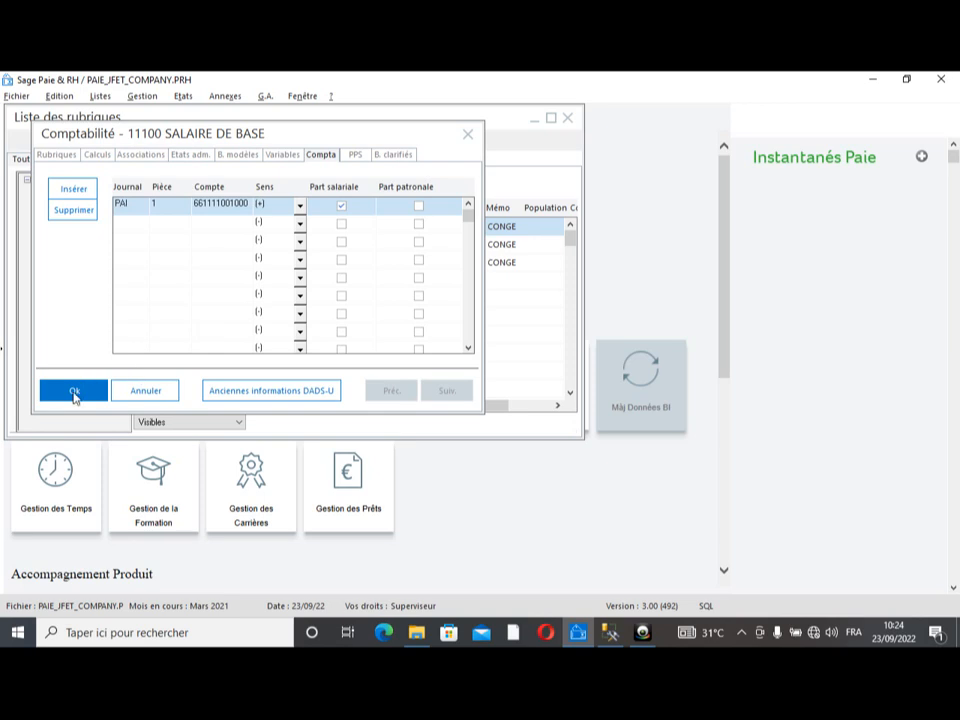
{"action": "left_click", "coordinate": [73, 393]}
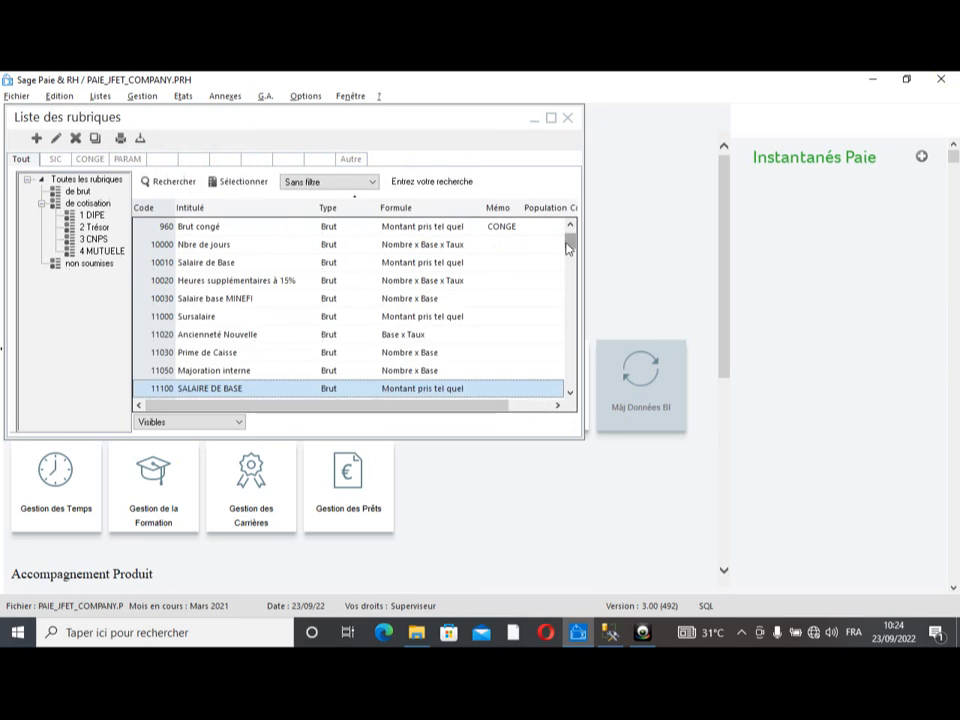
Check rubrique 11100 SALAIRE DE BASE in the list of rubriques, close the list and minimise the application
{"action": "left_click_drag", "start_coordinate": [570, 242], "coordinate": [567, 259]}
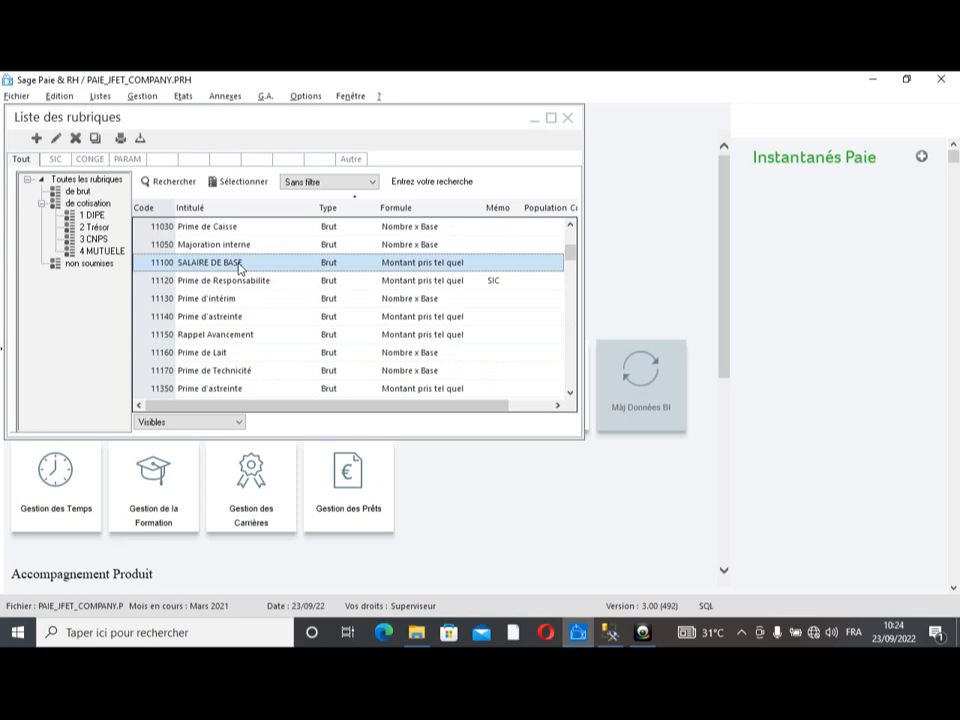
{"action": "left_click", "coordinate": [567, 119]}
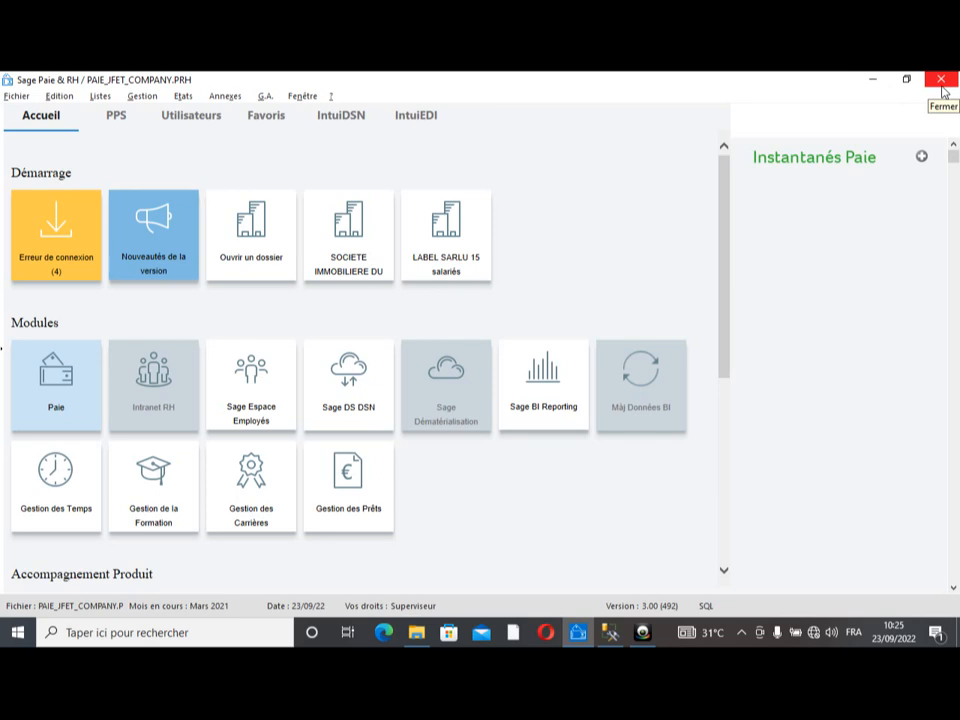
{"action": "left_click", "coordinate": [870, 79]}
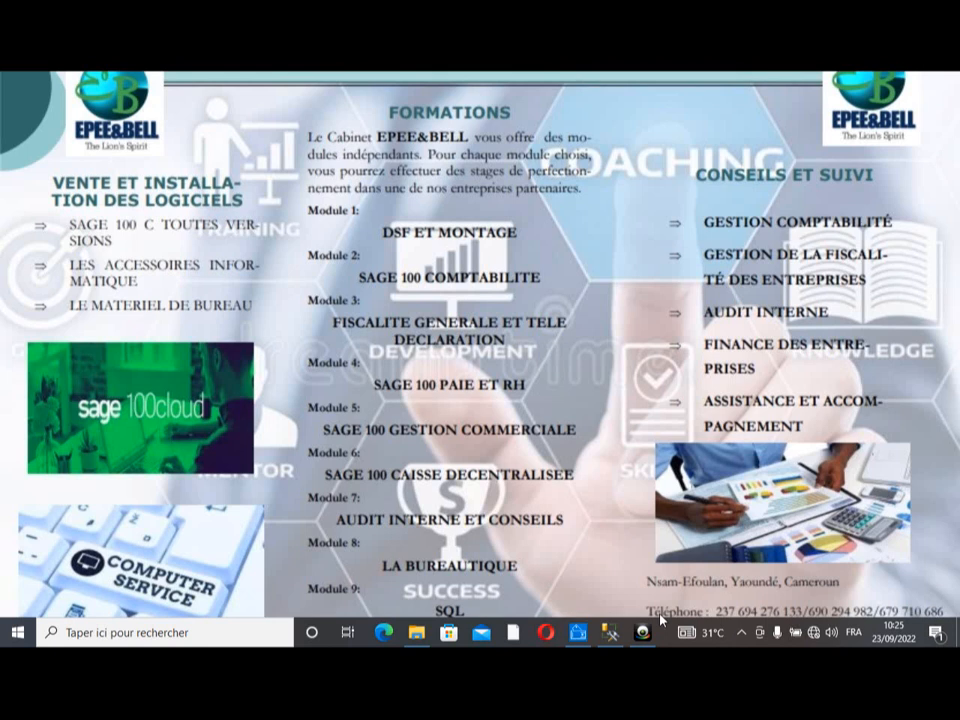